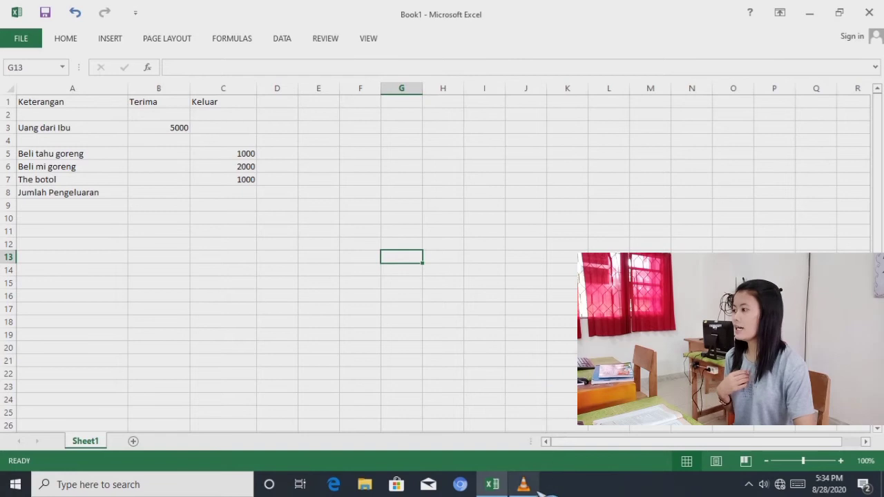
Adjust the width of column A so that its longest entry, "Jumlah Pengeluaran", fits
mouse_move(537, 494)
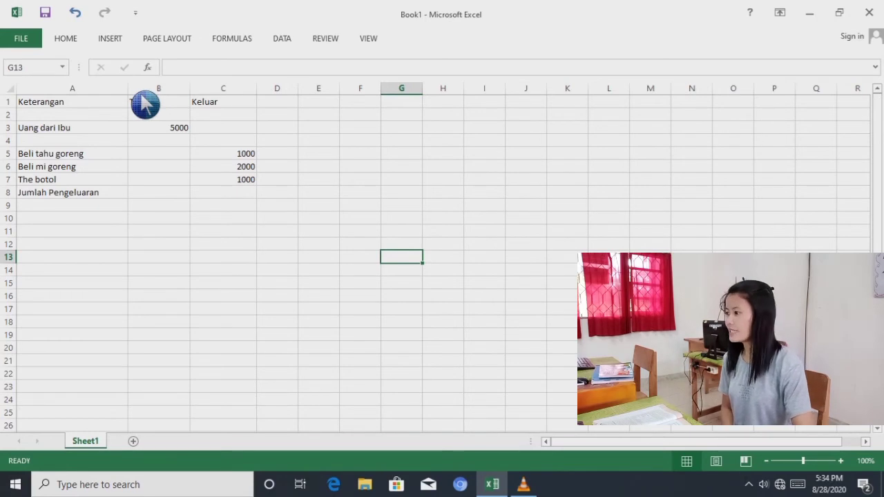
left_click_drag(145, 103, 64, 105)
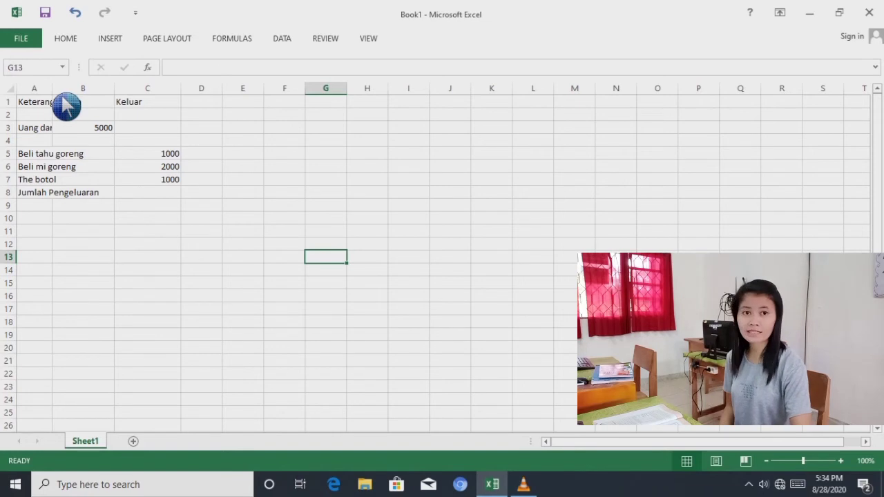
left_click_drag(64, 102, 126, 107)
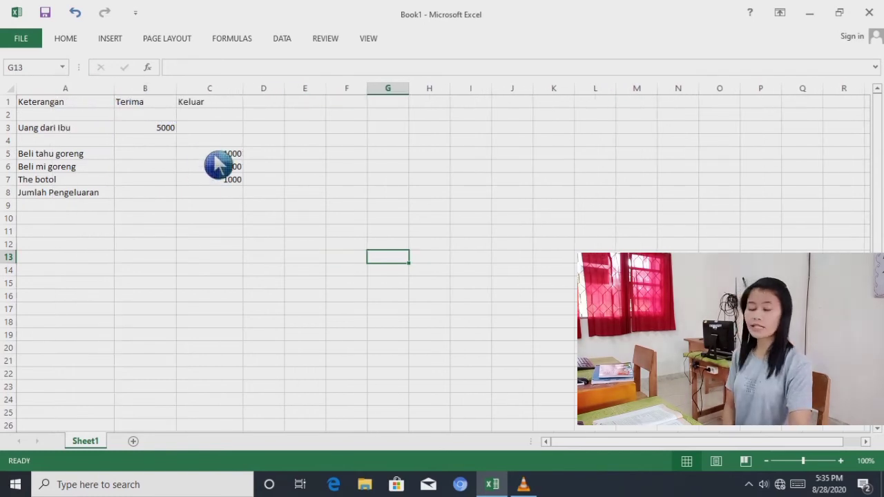
Center the headings Keterangan, Terima and Keluar in A1:C1 and make them bold
left_click(41, 107)
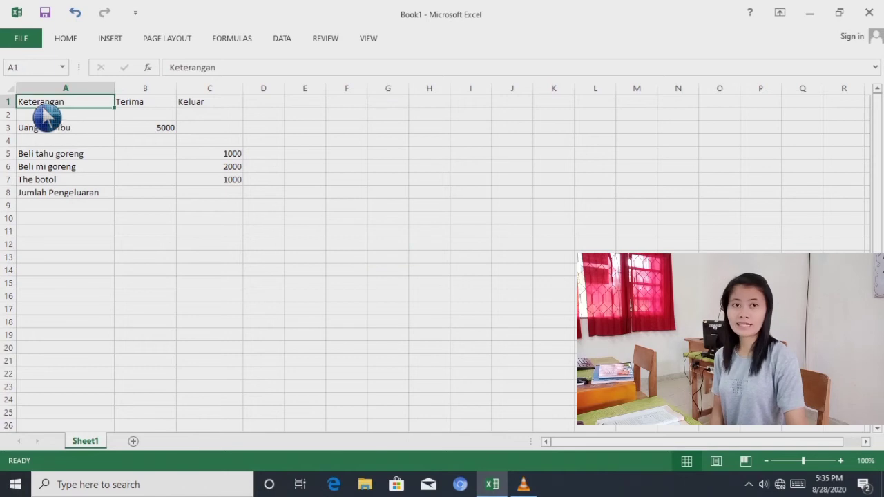
left_click_drag(132, 119, 208, 113)
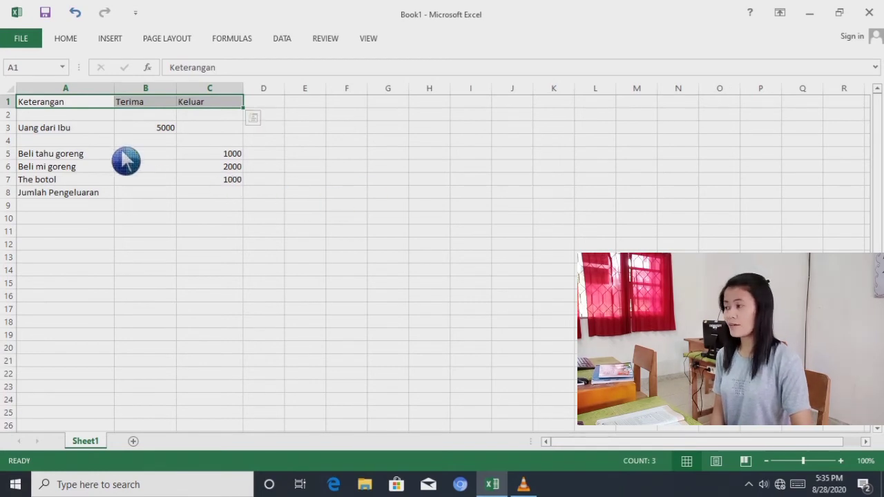
left_click(65, 39)
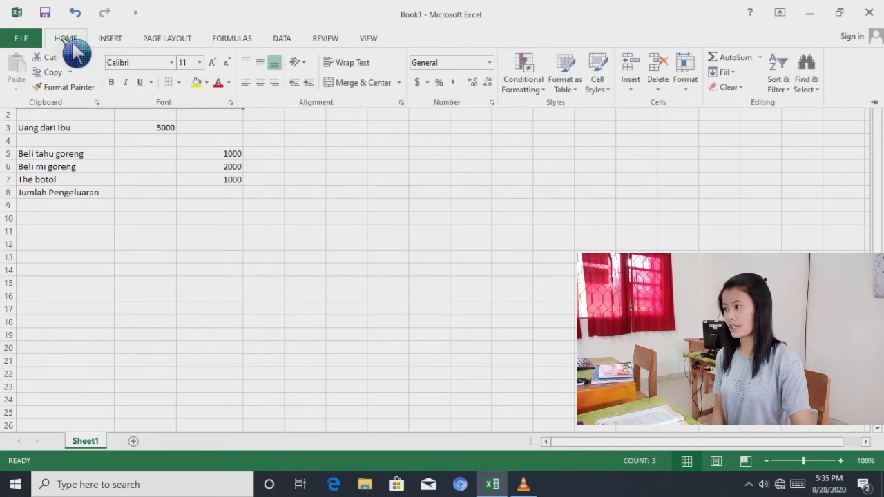
left_click(260, 83)
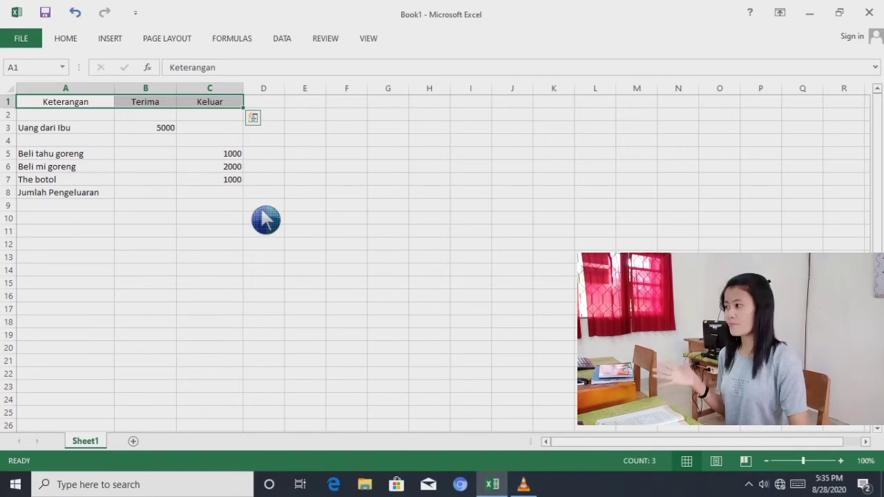
left_click(67, 40)
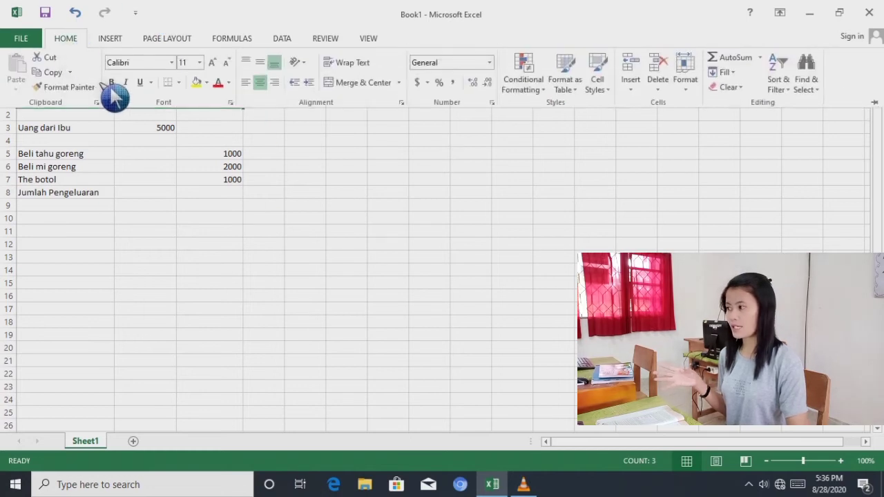
left_click(112, 85)
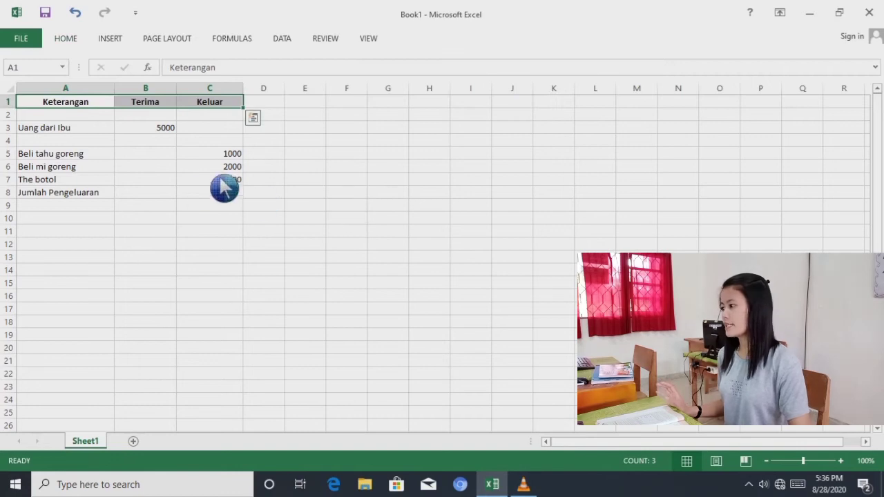
left_click(159, 218)
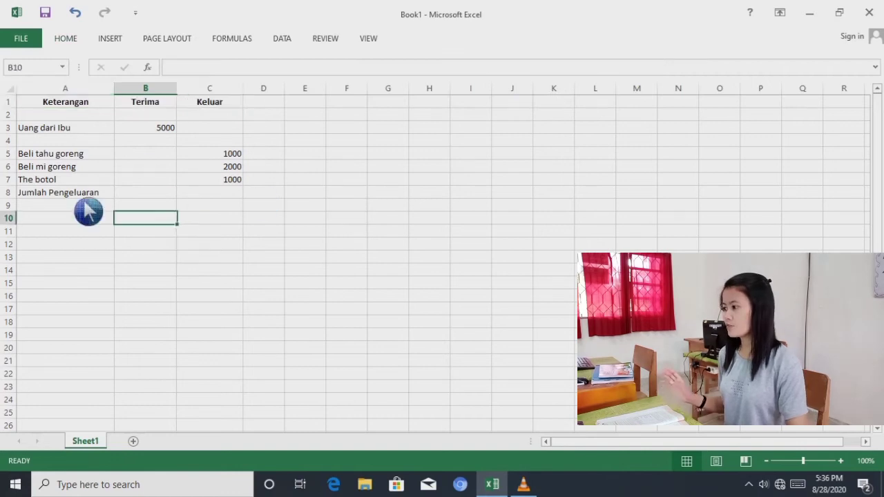
Change the font of the whole table in A1:C8 to Times New Roman
left_click(50, 105)
left_click_drag(51, 114, 252, 201)
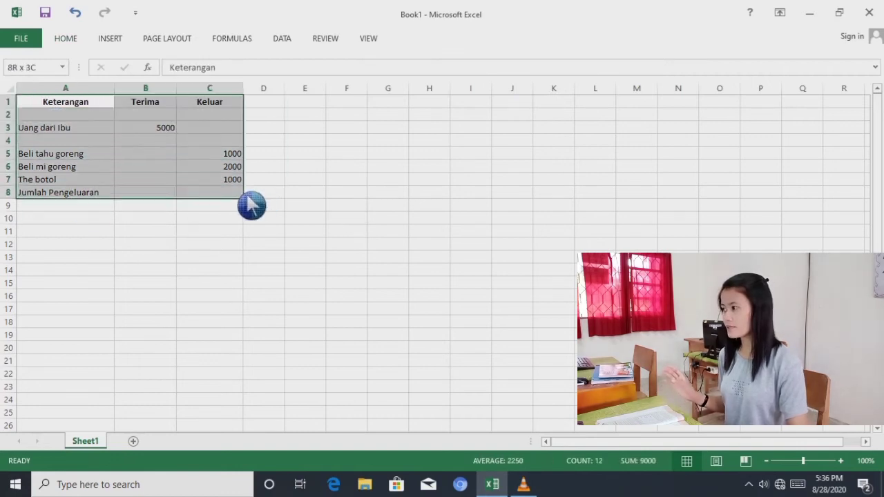
left_click(66, 38)
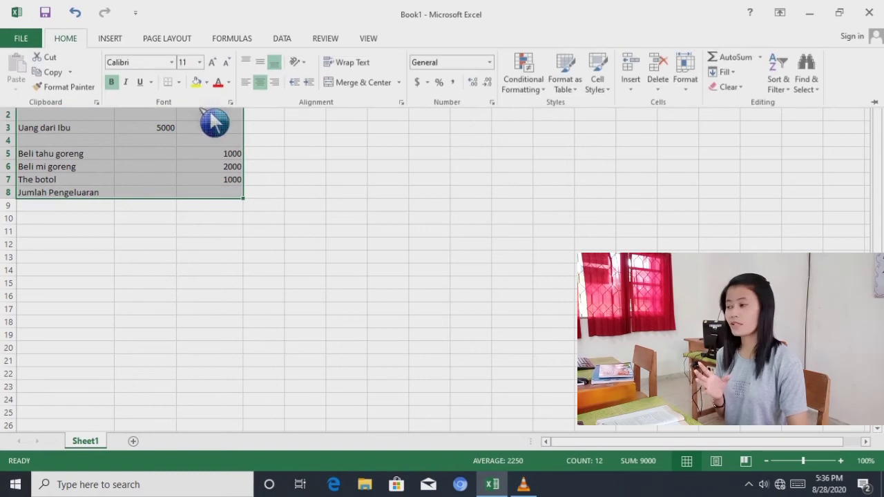
left_click(173, 63)
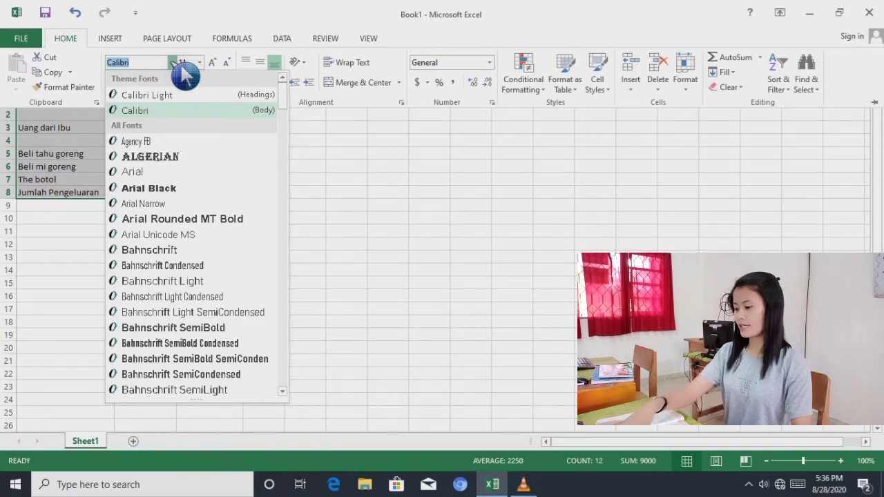
type("Times New Roman")
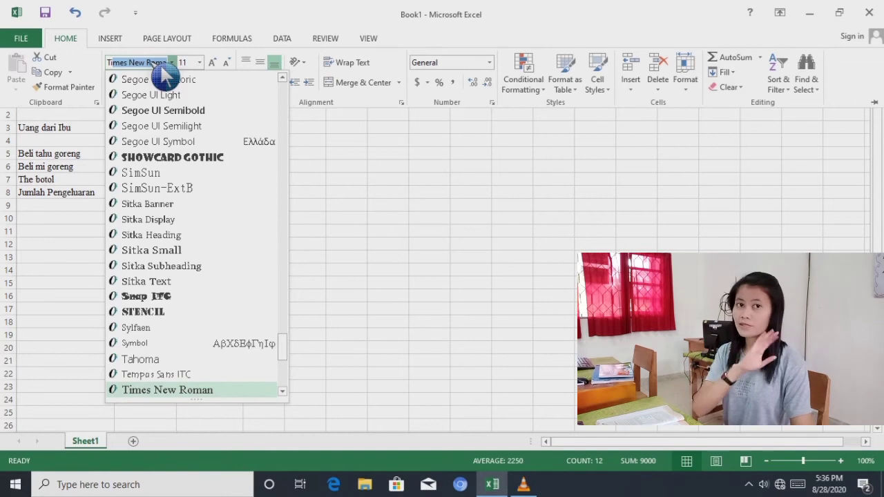
key("Return")
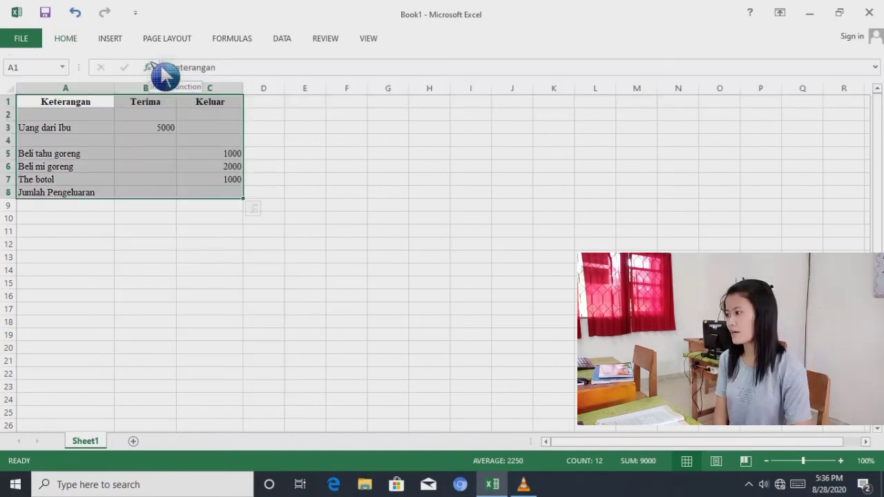
left_click(240, 282)
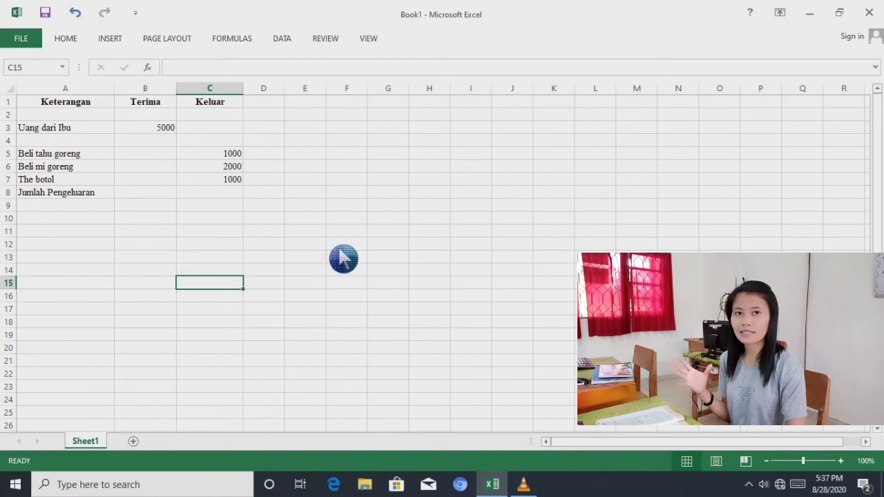
key("Up")
left_click(235, 196)
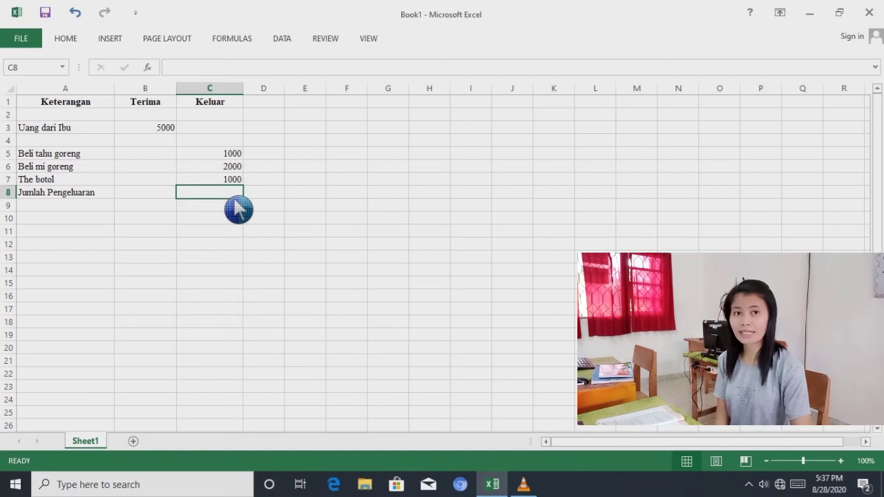
left_click(345, 205)
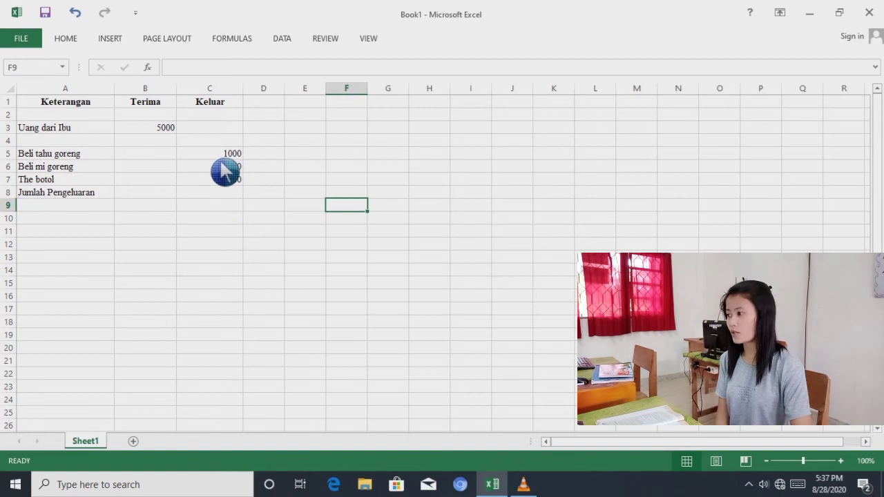
Total the expenses in C5:C7 with AutoSum, placing the sum in the Jumlah Pengeluaran row
left_click_drag(223, 157, 231, 200)
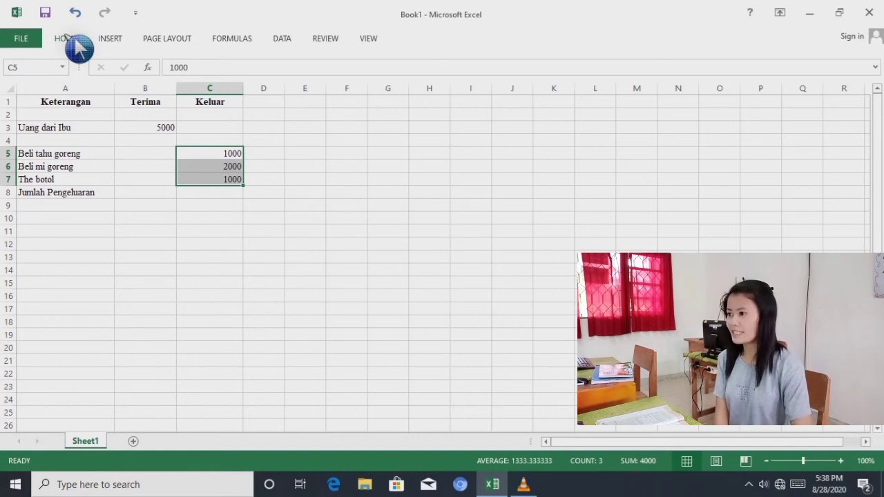
left_click(75, 40)
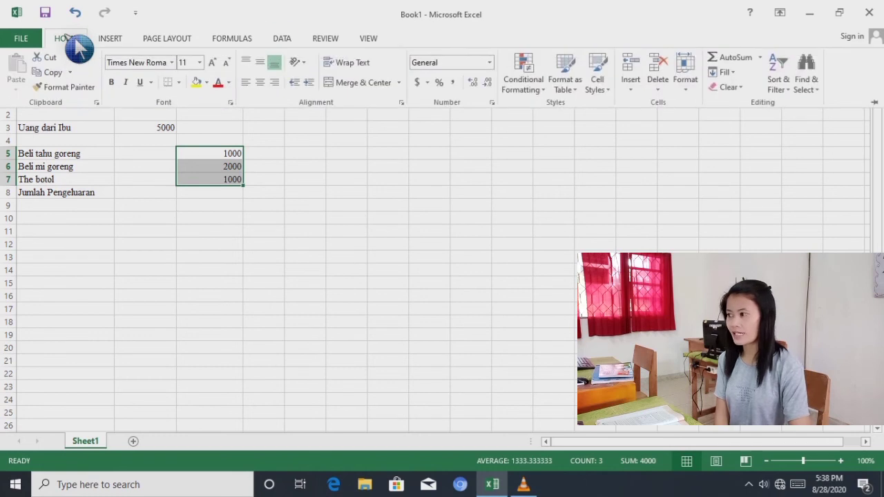
left_click(761, 58)
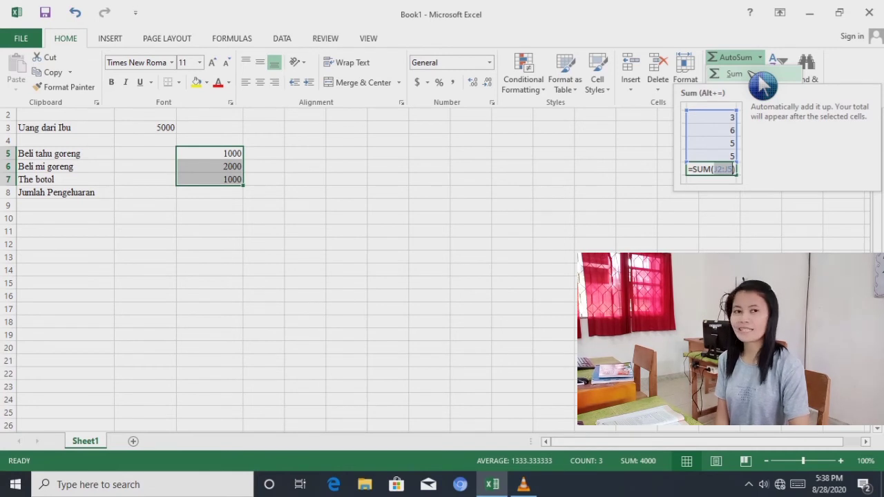
left_click(758, 78)
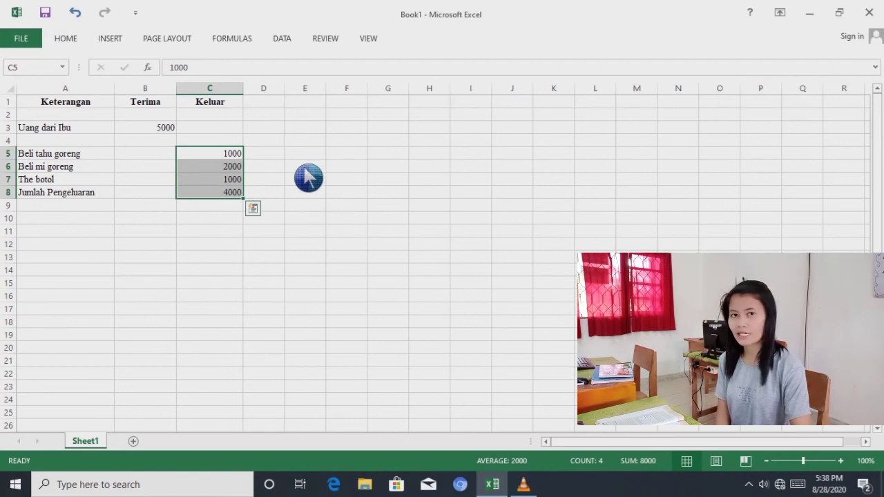
left_click(323, 155)
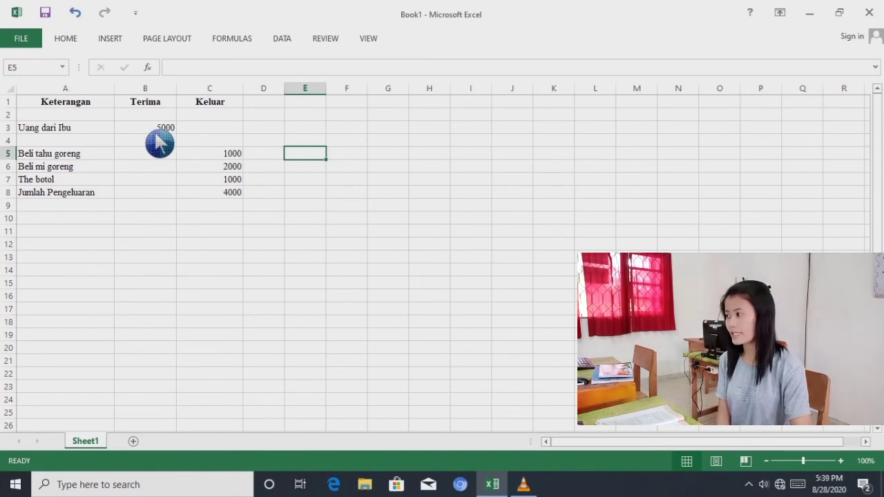
left_click_drag(160, 131, 172, 145)
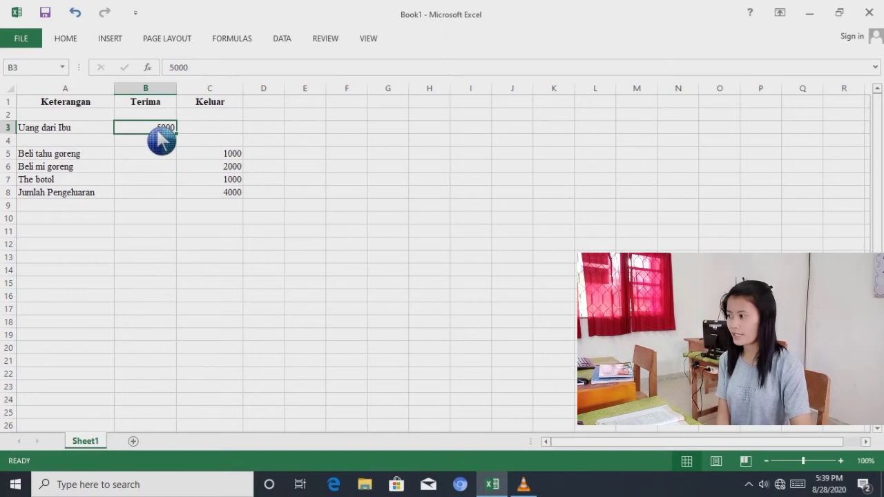
left_click_drag(163, 131, 165, 202)
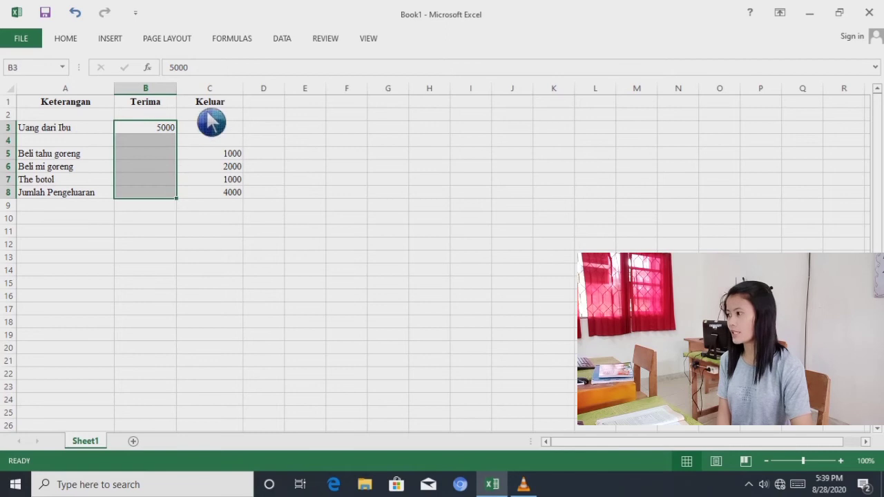
left_click(319, 234)
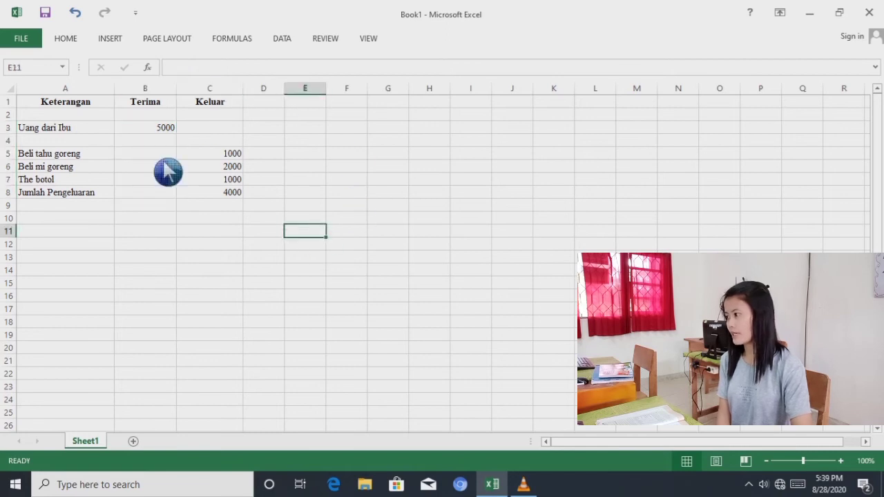
left_click_drag(161, 131, 166, 201)
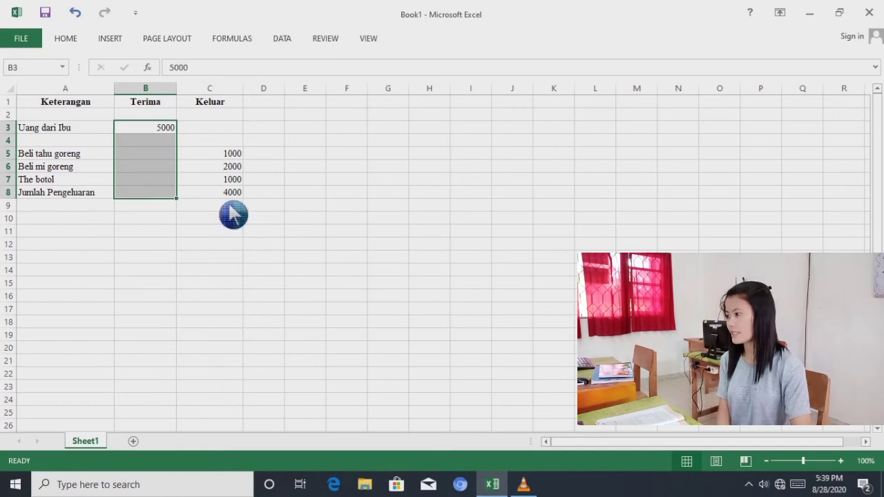
left_click(303, 193)
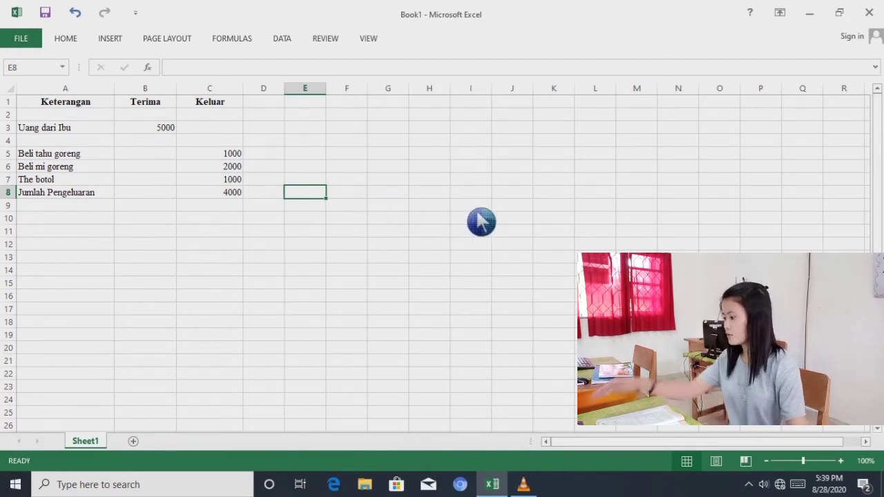
Enter the label "Sisa uang" in cell A10 below the expense total
left_click(39, 219)
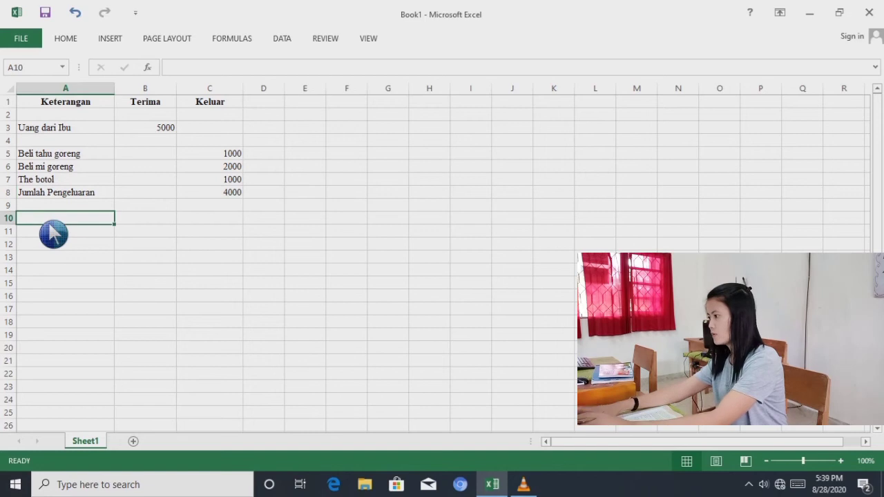
type("Sisa uang")
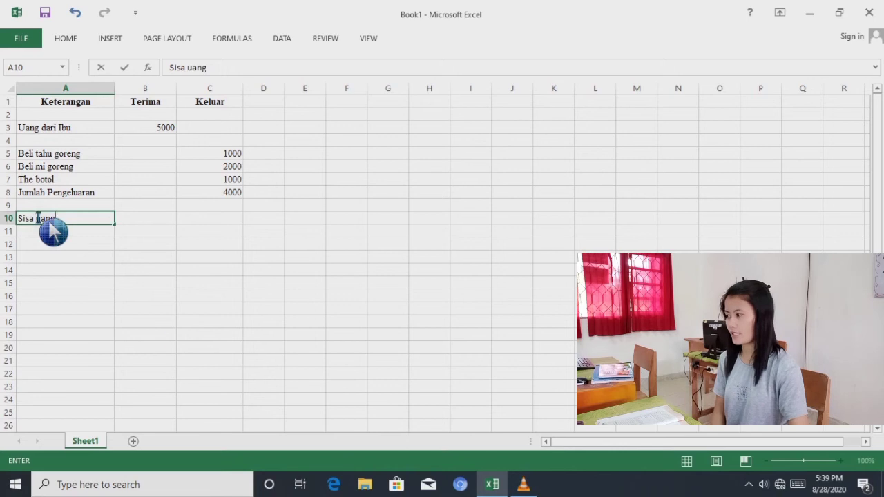
left_click(165, 323)
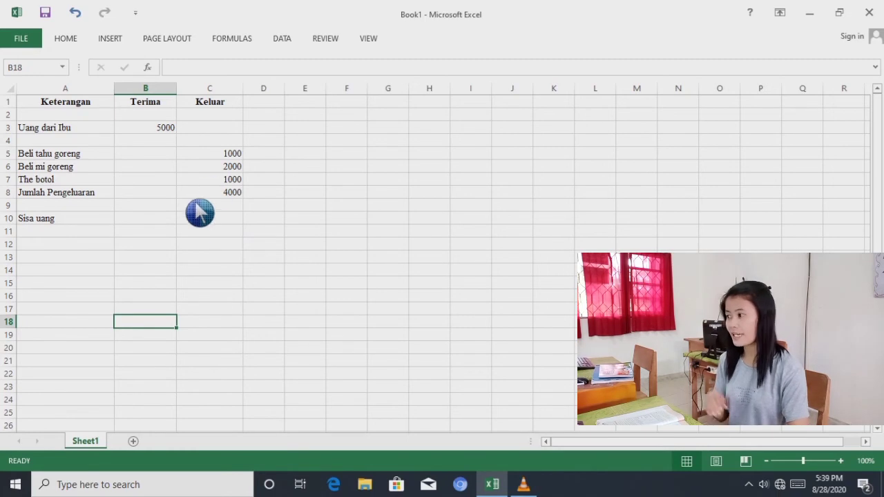
Calculate the remaining money in B10 by subtracting the expense total from the income with the formula =B3-C8
left_click(177, 132)
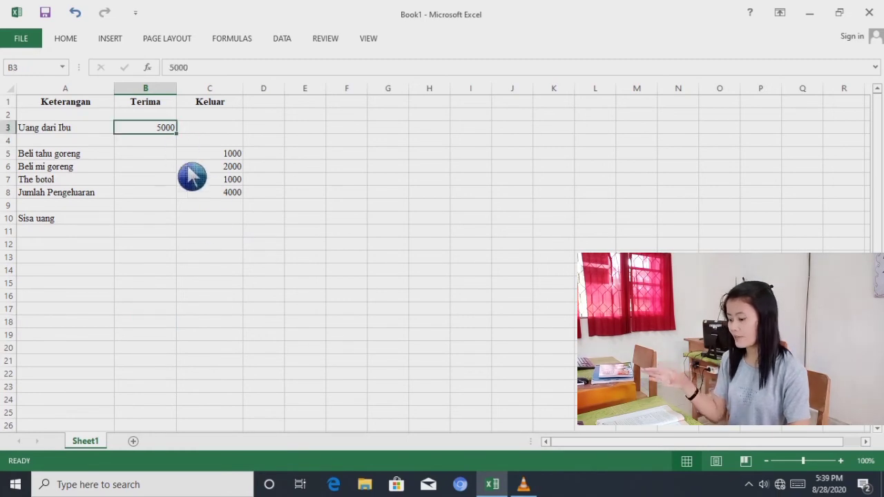
left_click(209, 221)
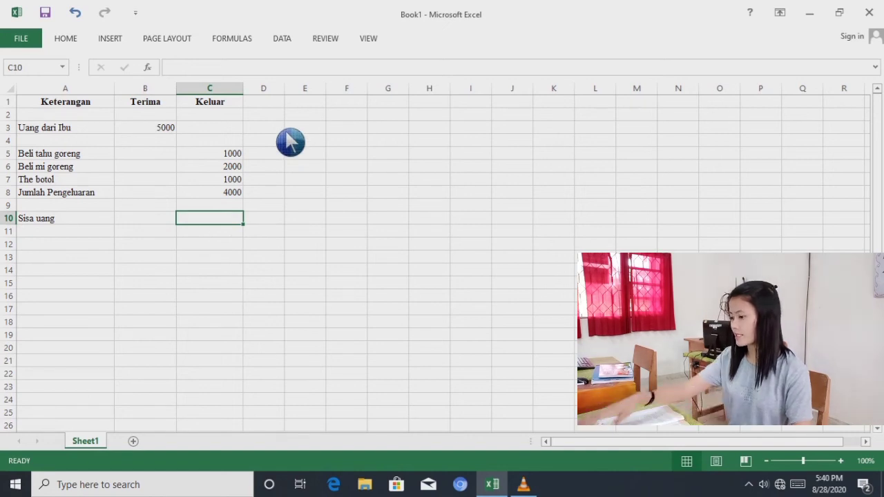
left_click(147, 222)
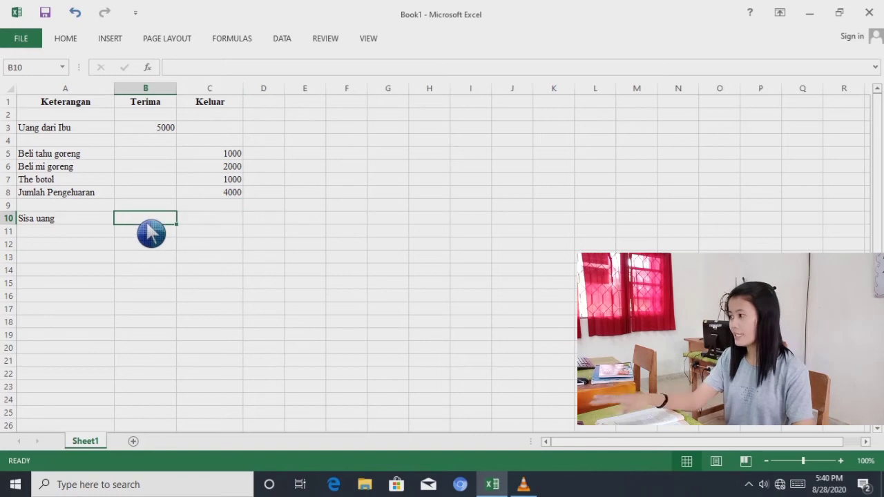
type("=")
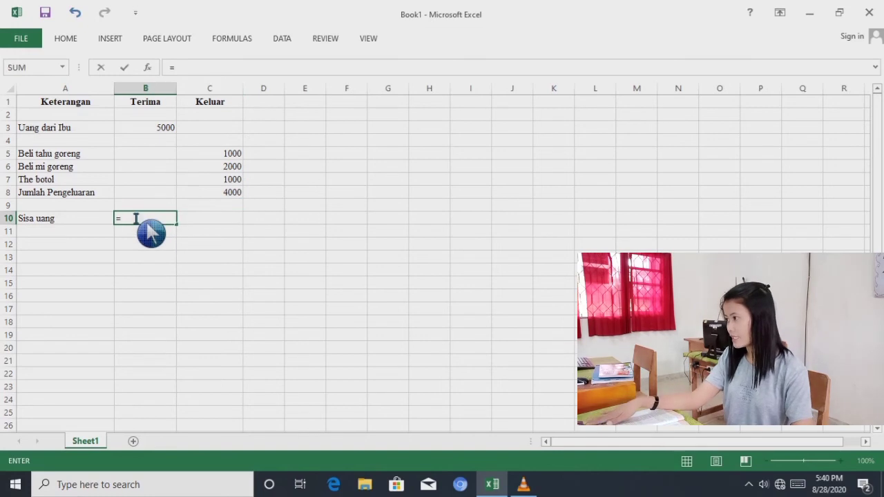
left_click(170, 145)
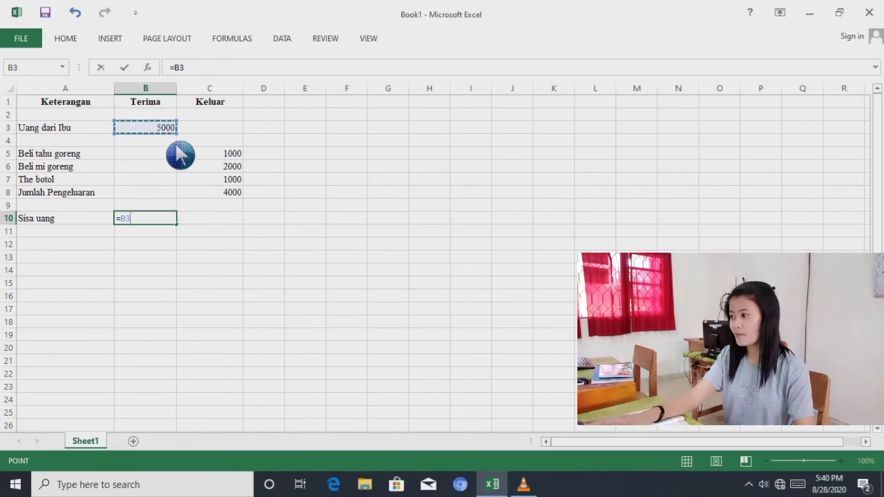
type("-")
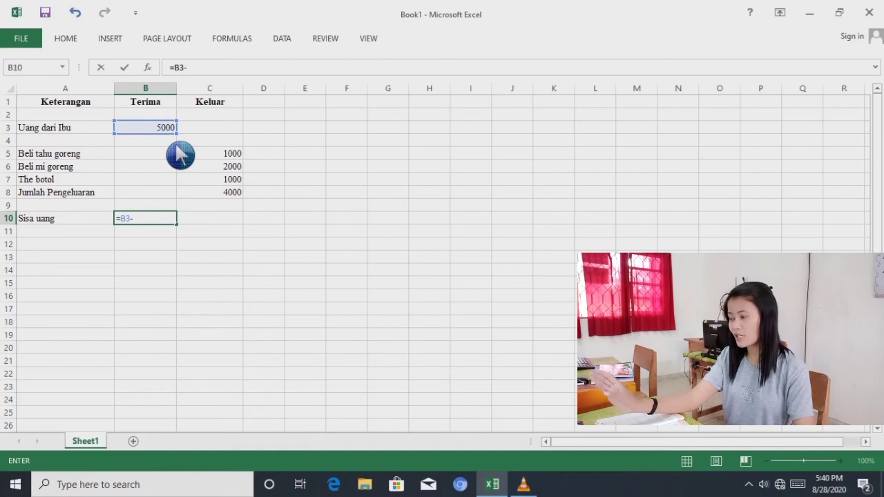
left_click(242, 196)
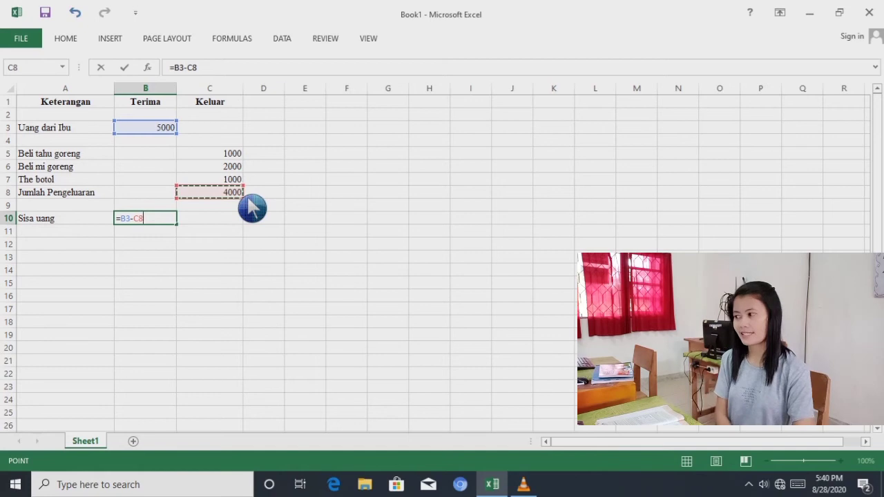
key("Return")
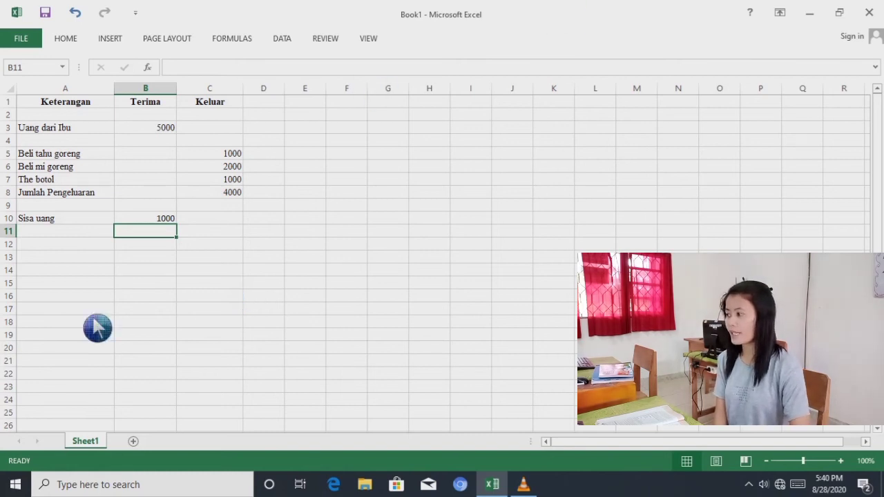
left_click(263, 295)
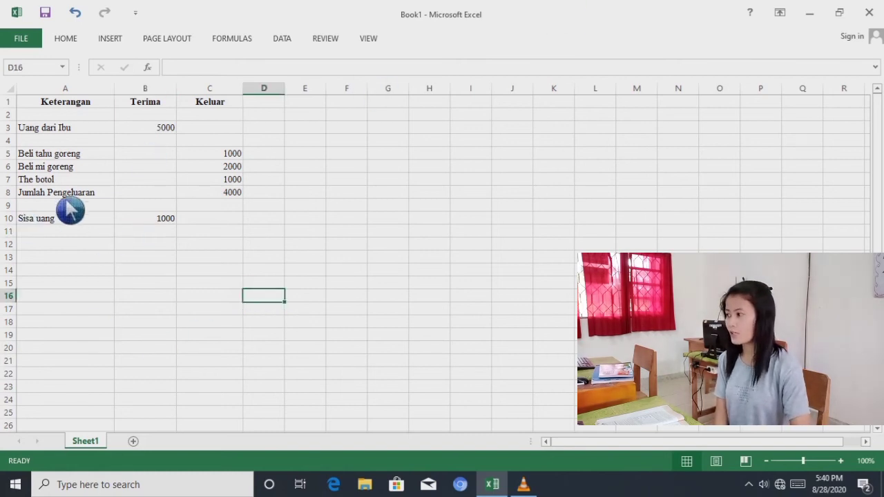
Make the Jumlah Pengeluaran row in A8:C8 bold
left_click_drag(39, 197, 238, 198)
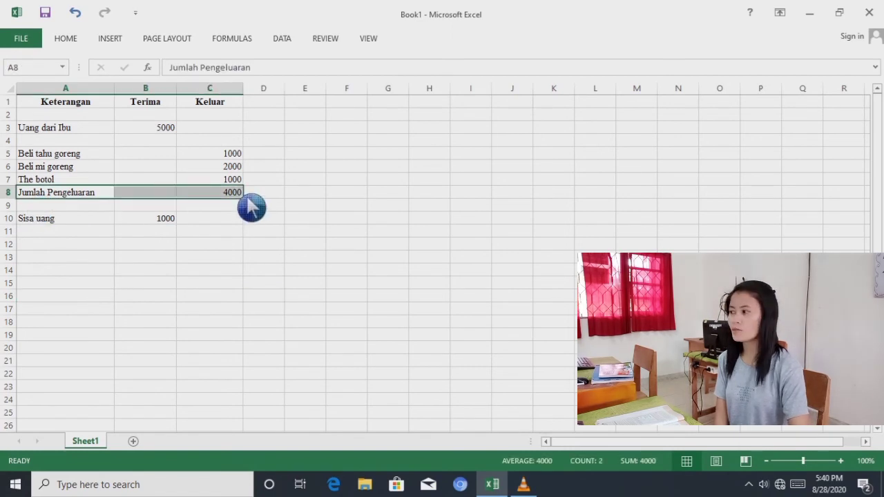
left_click(69, 40)
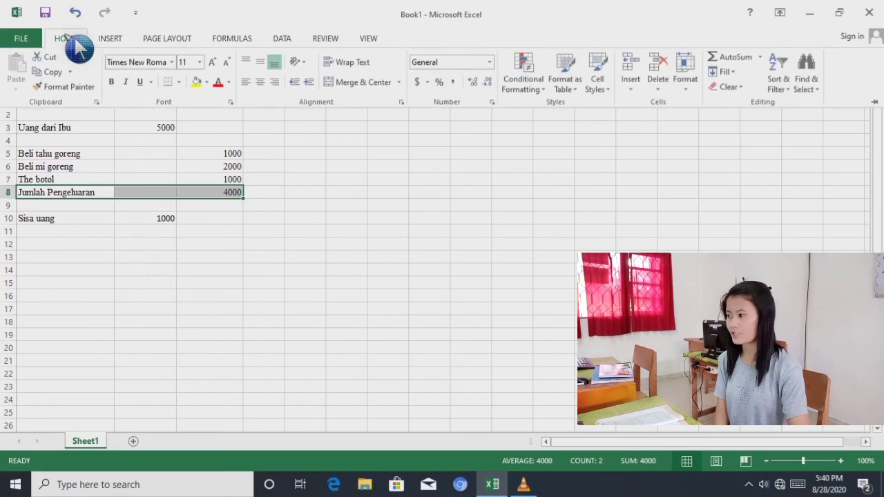
left_click(112, 81)
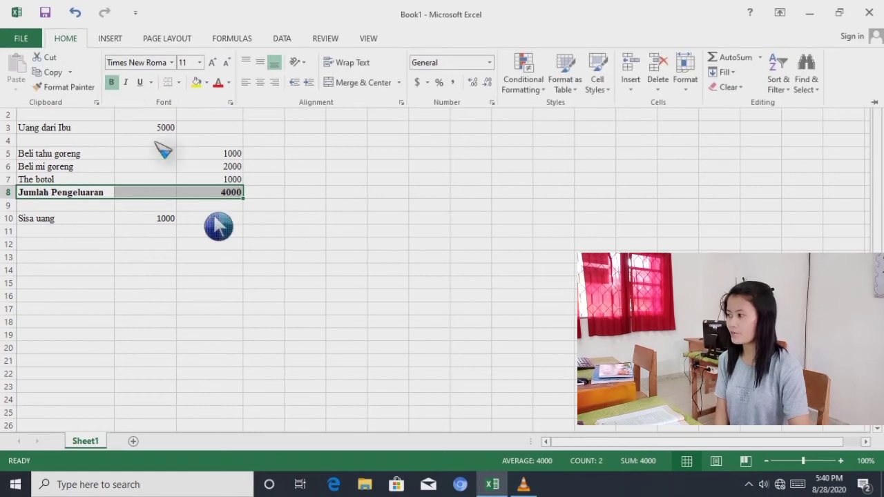
Make the Sisa uang row in A10:B10 bold and color its text red
left_click(40, 221)
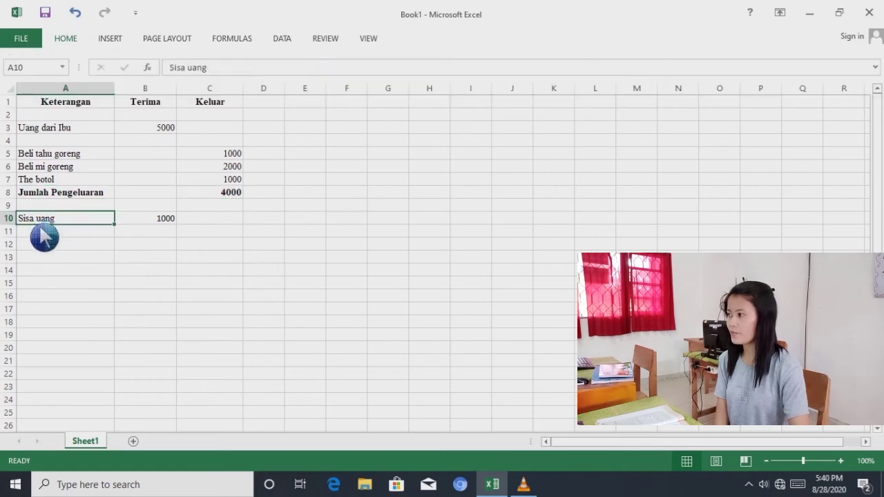
left_click_drag(40, 228, 170, 228)
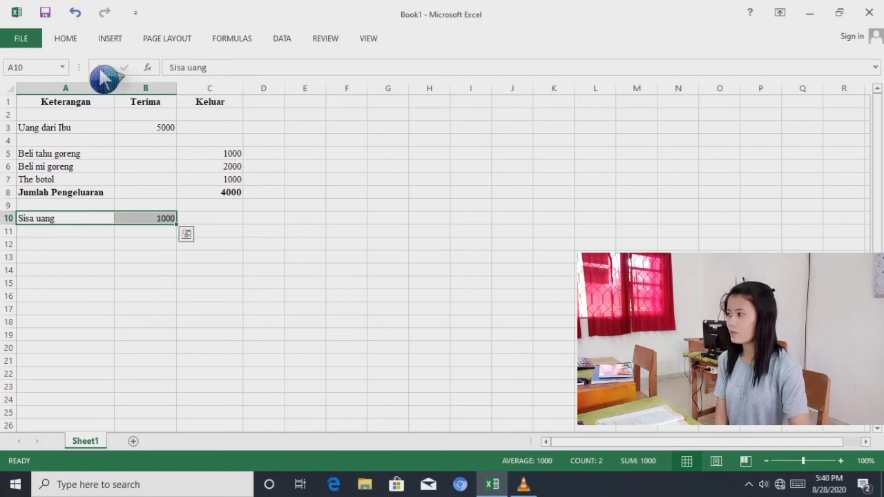
left_click(69, 40)
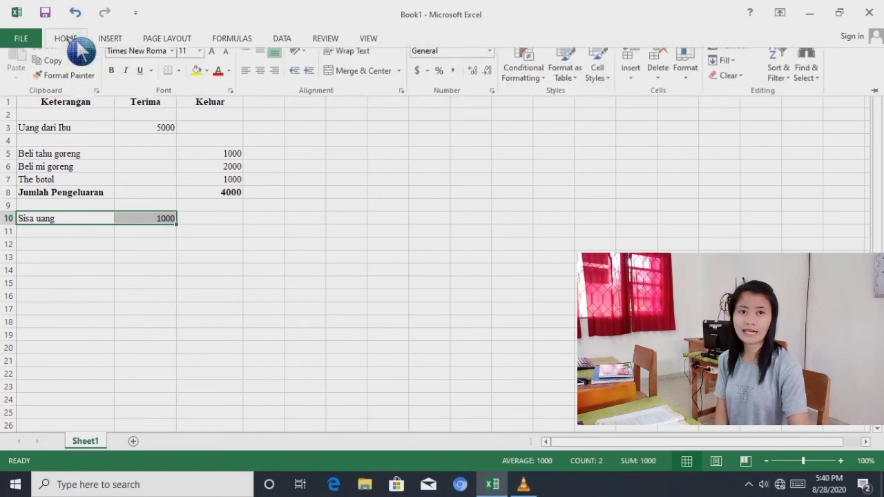
left_click(111, 82)
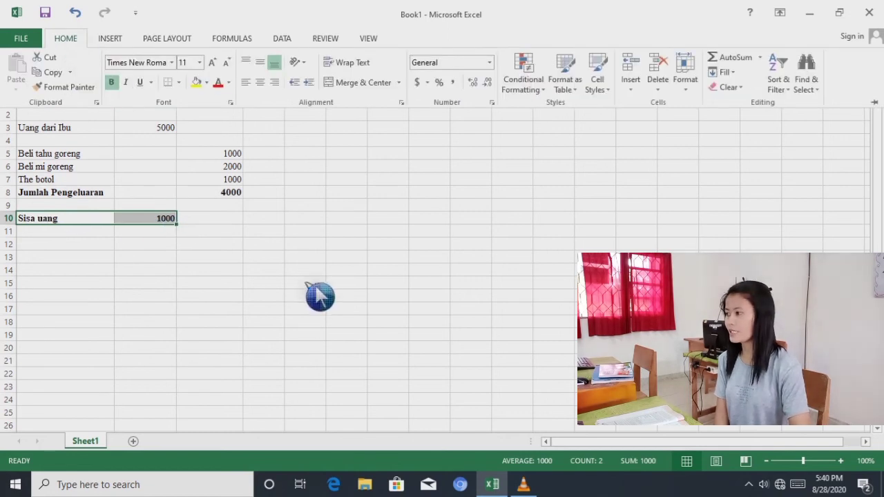
left_click(229, 82)
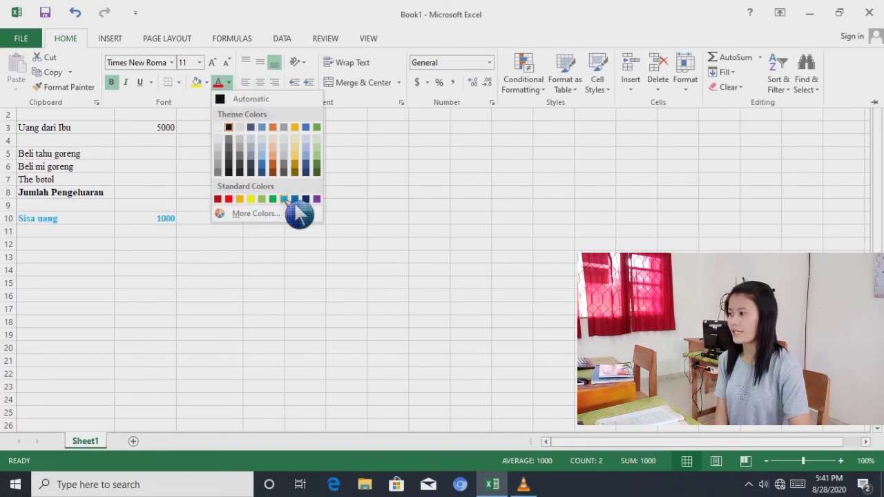
left_click(230, 200)
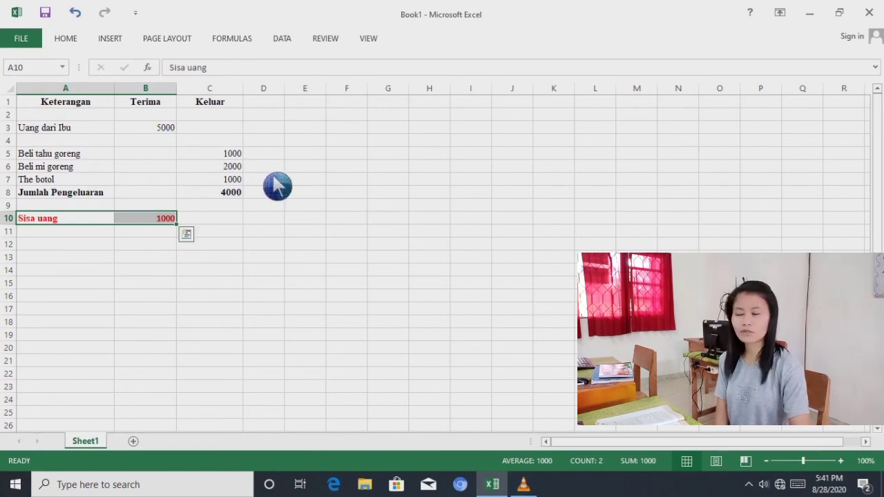
Correct the misspelled drink label in cell A7 to "Tehbotol"
left_click(40, 184)
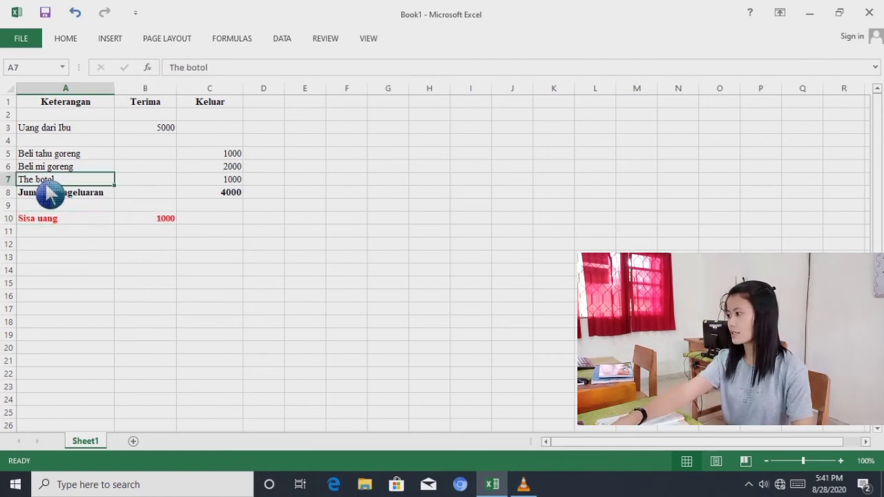
double_click(36, 181)
key("BackSpace")
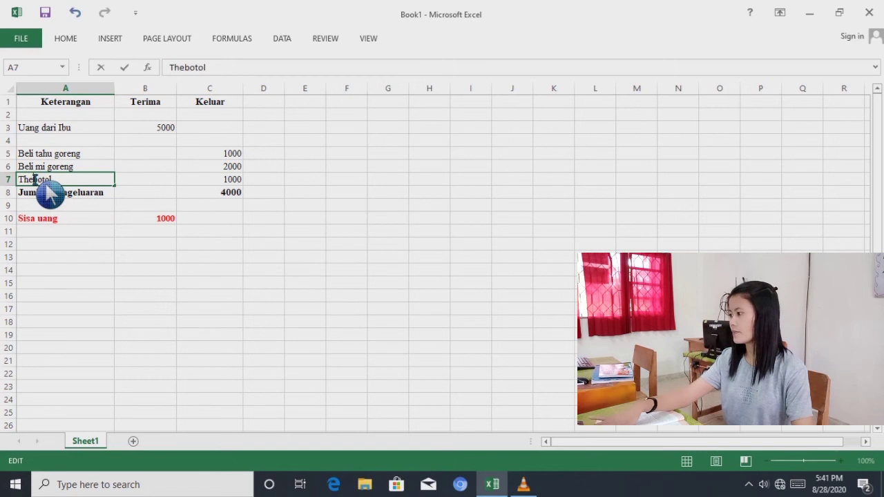
key("BackSpace")
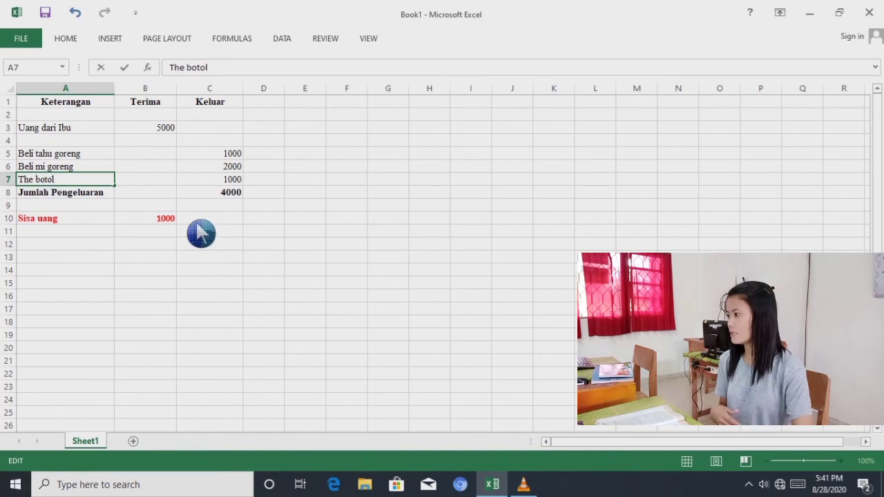
key("Escape")
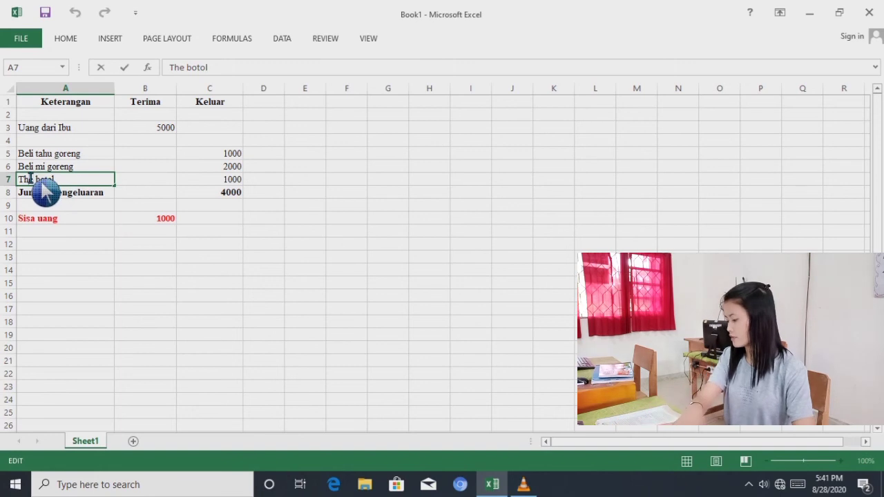
key("BackSpace")
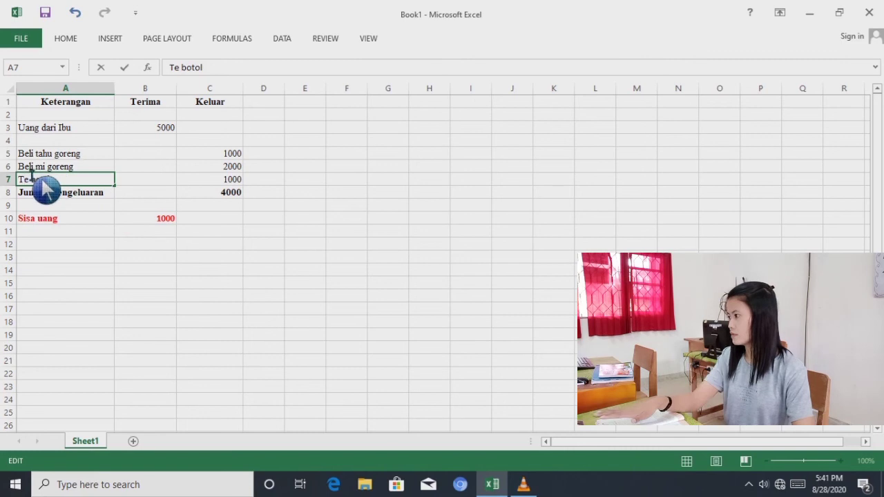
type("h")
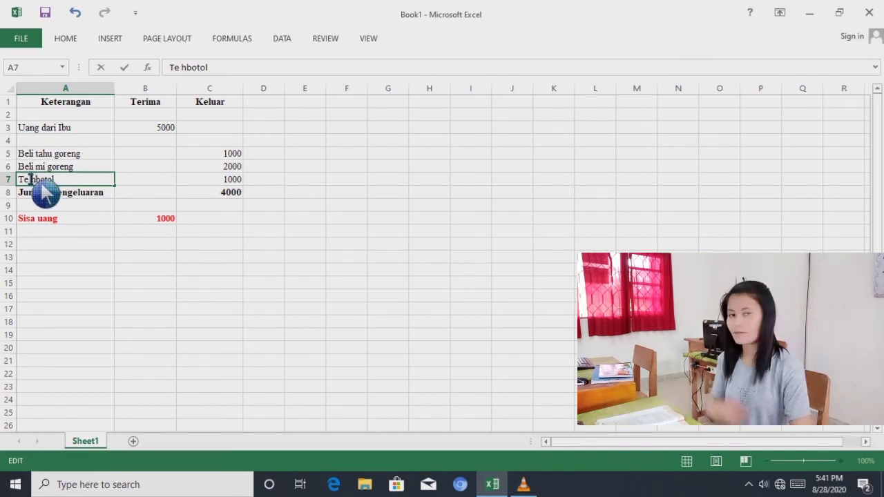
key("BackSpace")
left_click(59, 219)
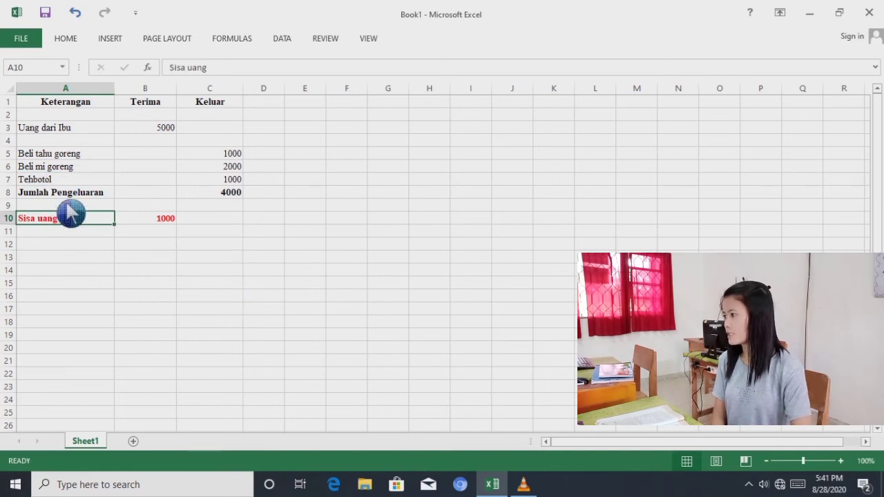
Try to retype the drink label in A7 so that its two words are separated by a space
left_click(53, 181)
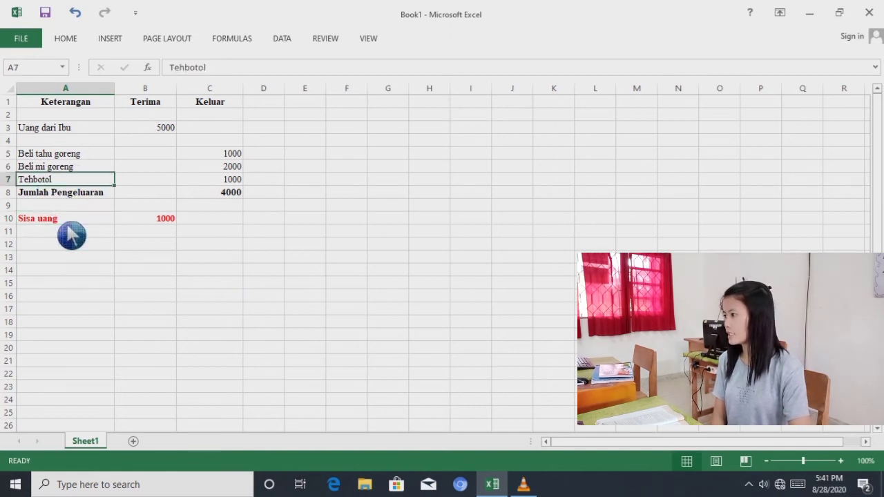
left_click(185, 67)
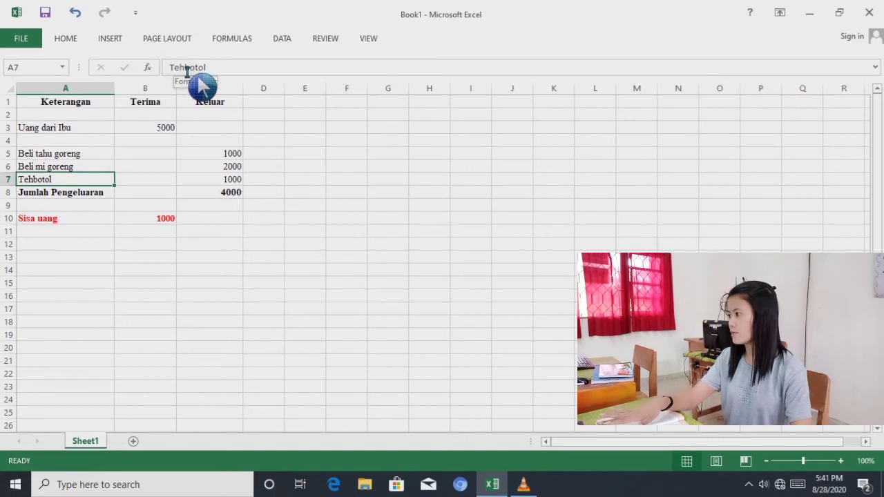
key("BackSpace")
key("BackSpace")
type("he")
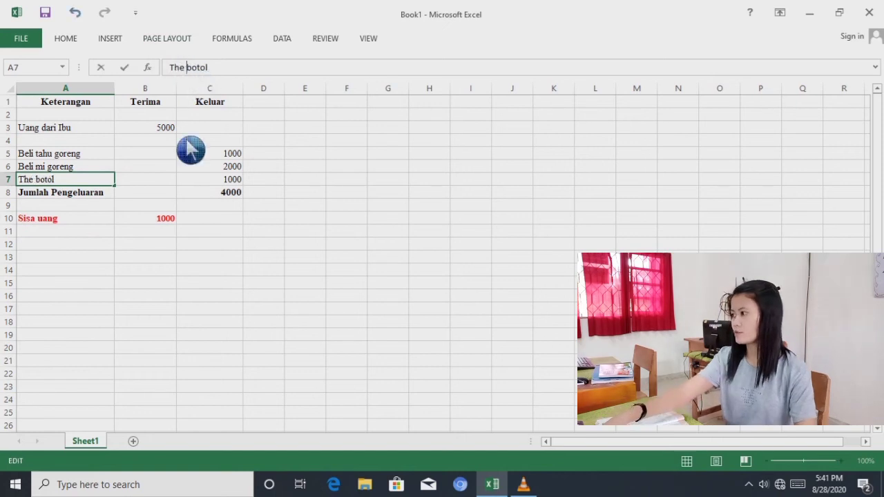
key("BackSpace")
key("BackSpace")
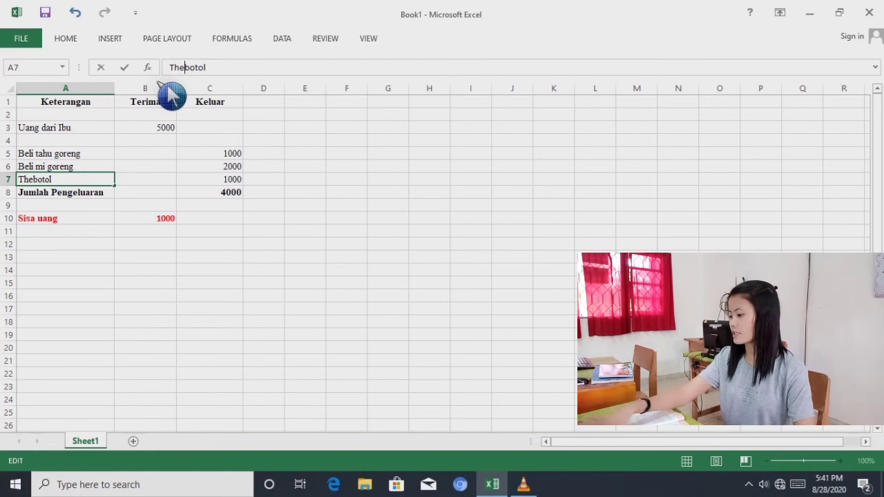
key("BackSpace")
type("e")
key("BackSpace")
key("BackSpace")
type("he")
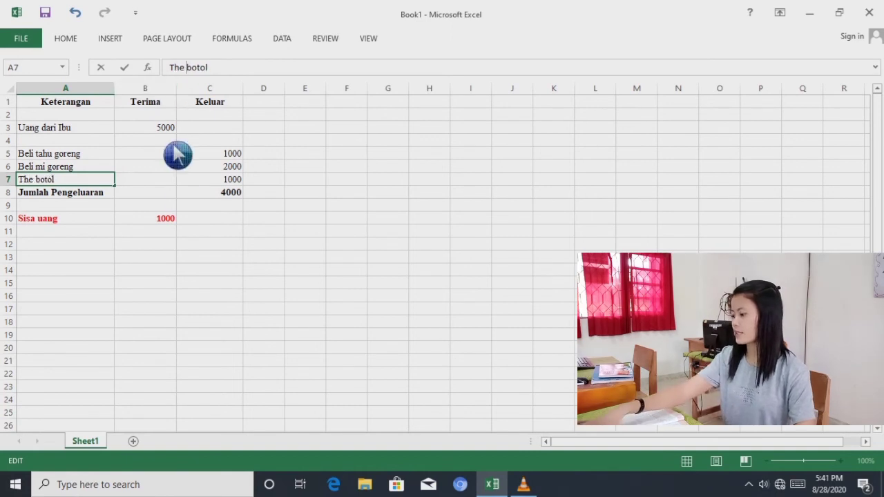
key("BackSpace")
key("BackSpace")
key("BackSpace")
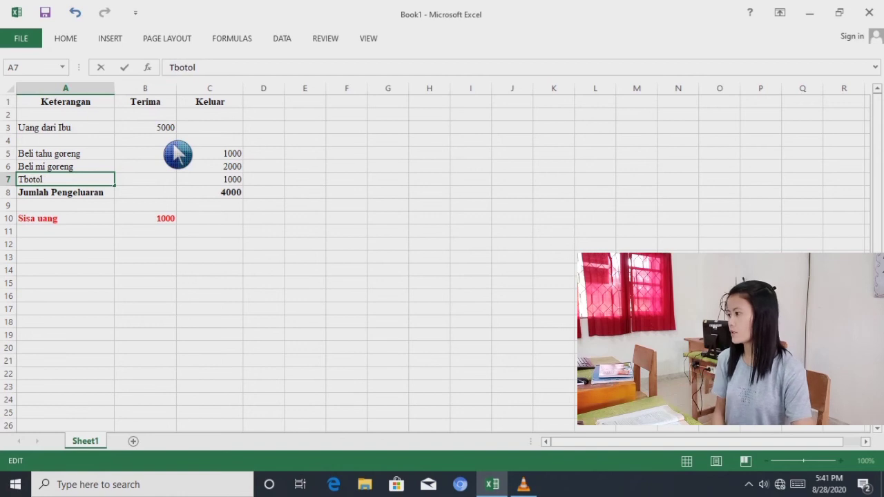
left_click(138, 270)
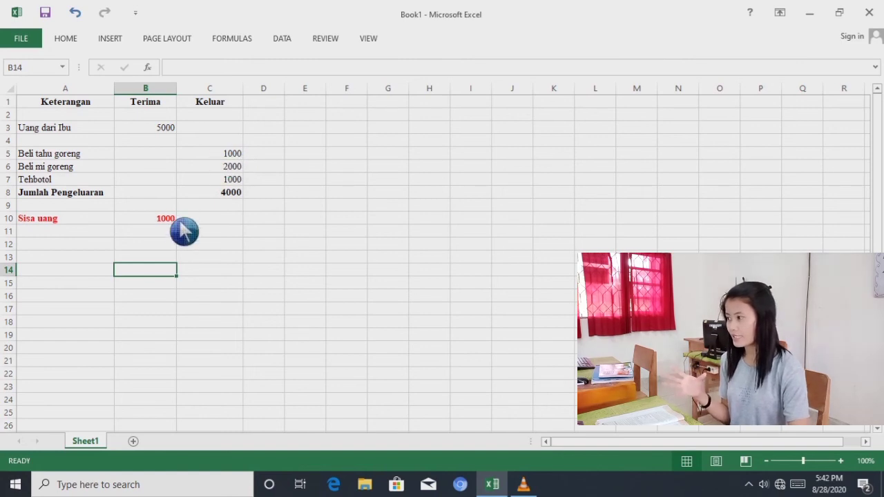
left_click(176, 131)
left_click(181, 245)
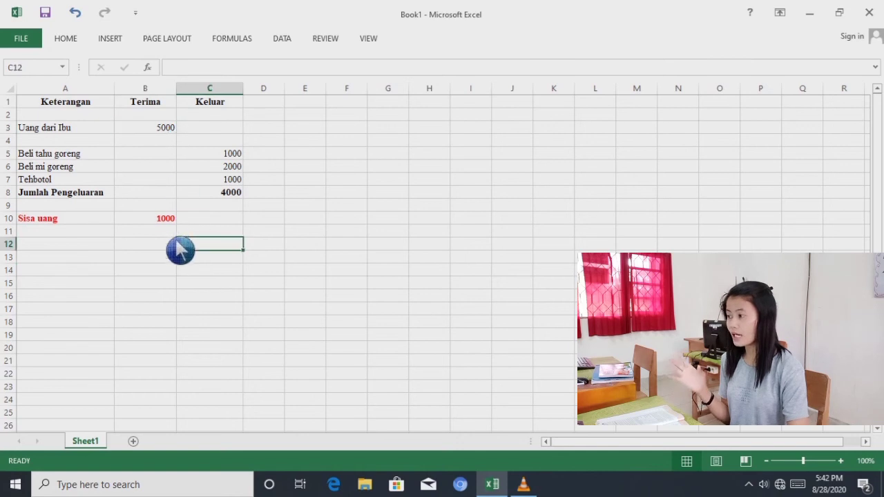
Set the font of the Sisa uang amount in B10 to Times New Roman
left_click(165, 221)
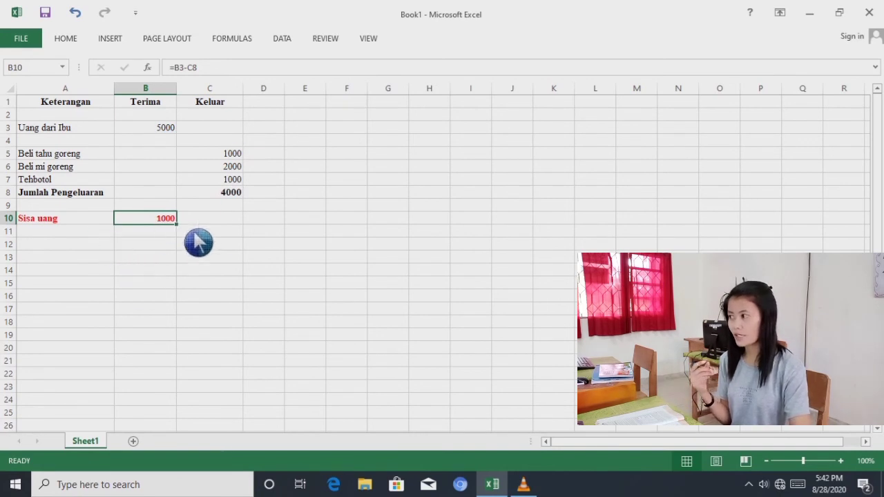
left_click(77, 42)
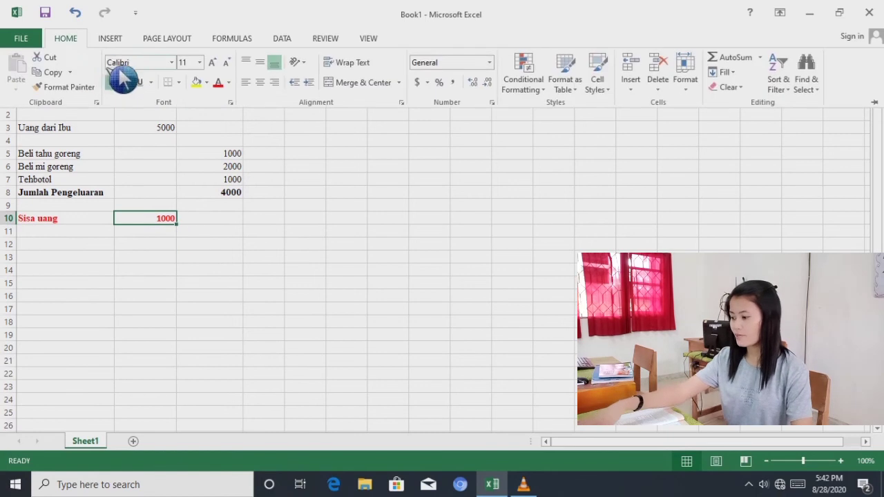
left_click(118, 64)
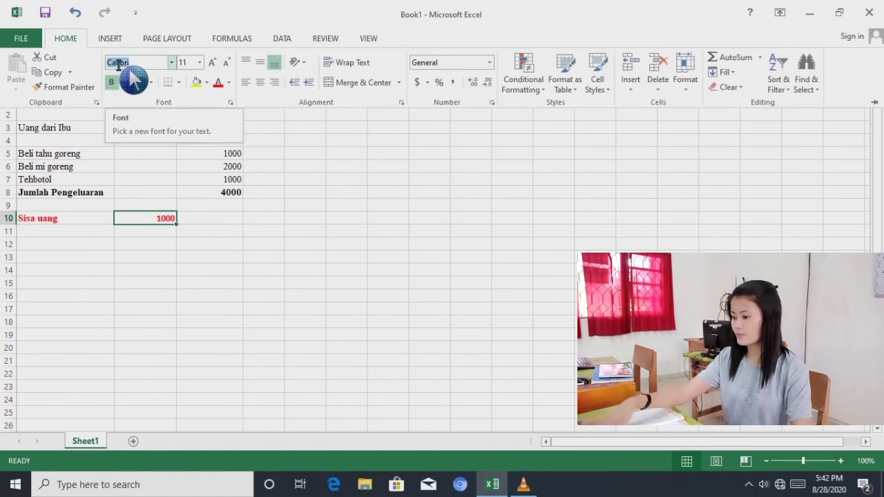
type("Times New Roma")
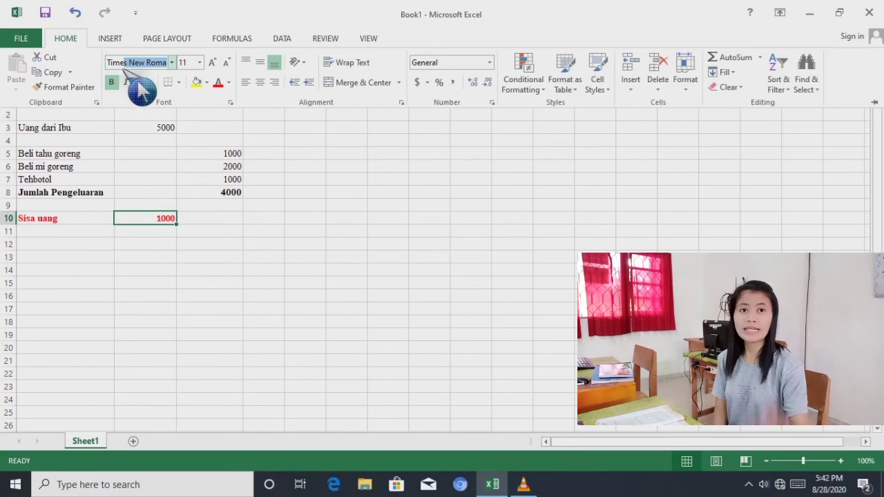
key("Return")
left_click(261, 269)
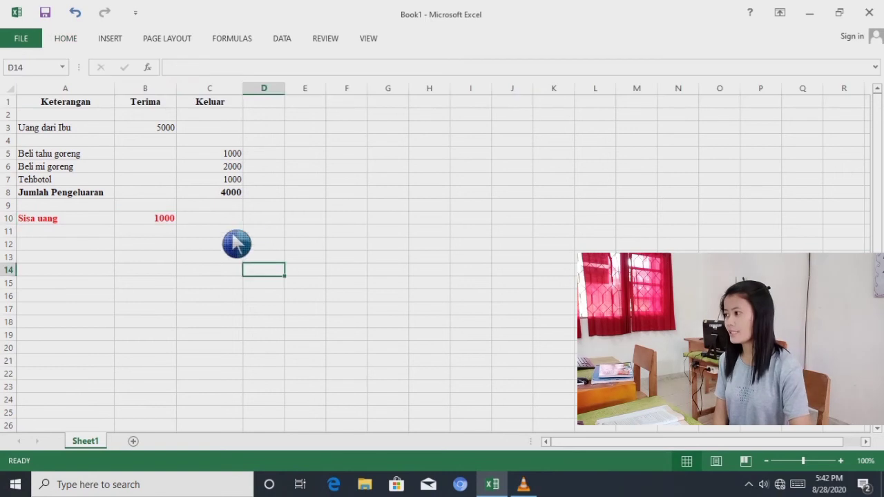
left_click_drag(45, 104, 250, 238)
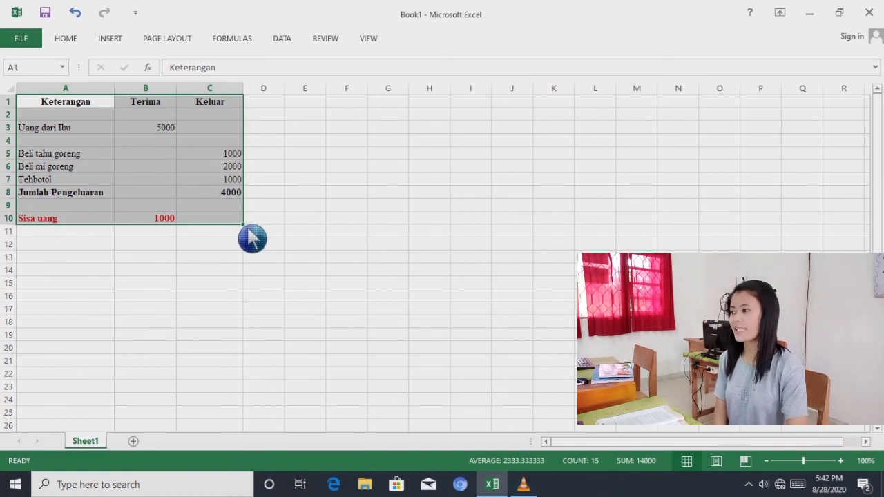
left_click(347, 219)
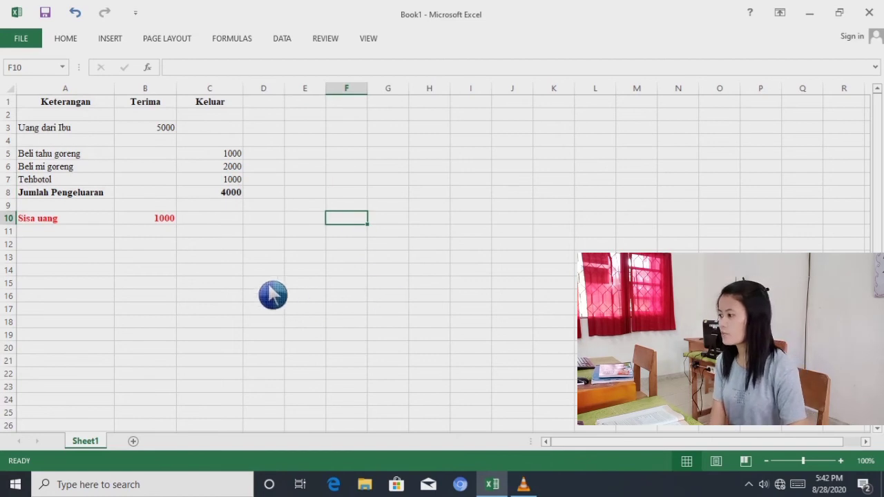
Merge and center cells B10:C10 so the Sisa uang amount spans both amount columns
left_click_drag(146, 221, 236, 229)
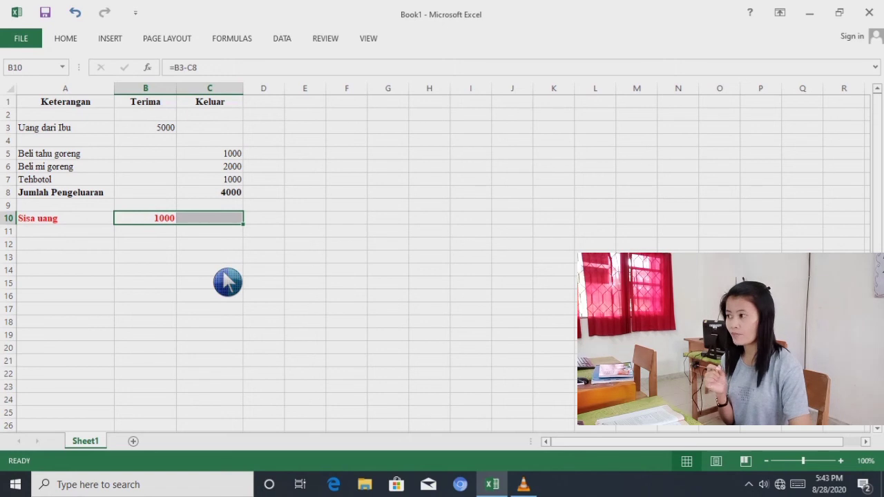
left_click(68, 39)
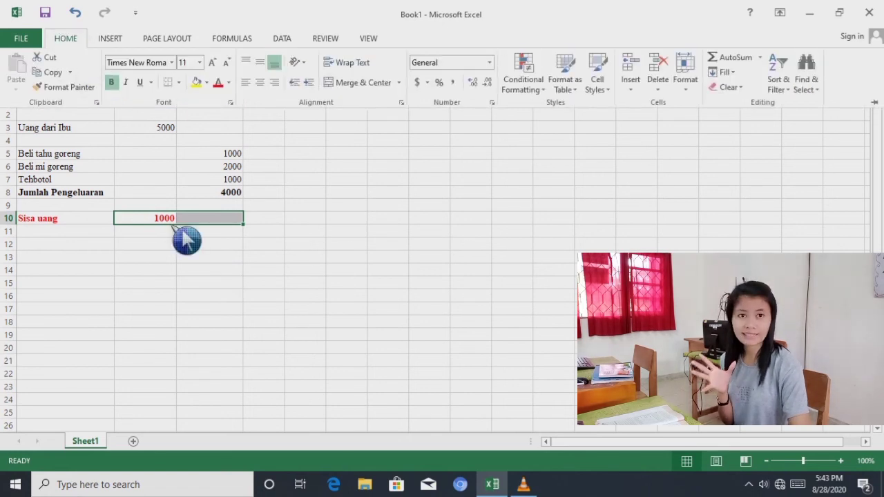
left_click(378, 88)
key("ctrl+F1")
left_click(234, 330)
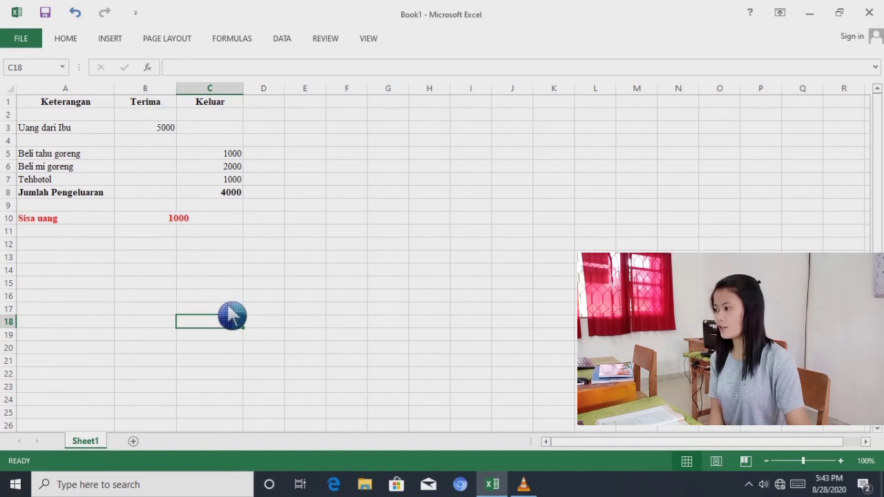
Apply All Borders to the whole table in A1:C10
left_click(41, 108)
left_click_drag(42, 114, 233, 235)
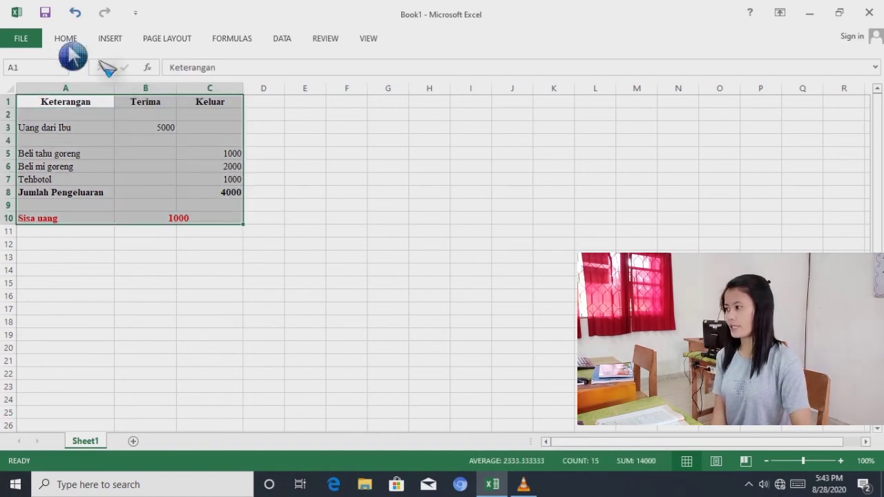
left_click(65, 39)
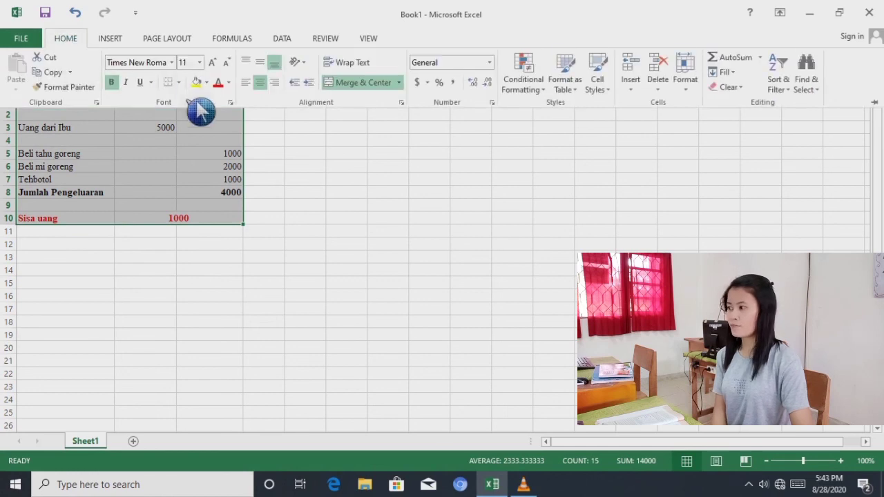
left_click(179, 83)
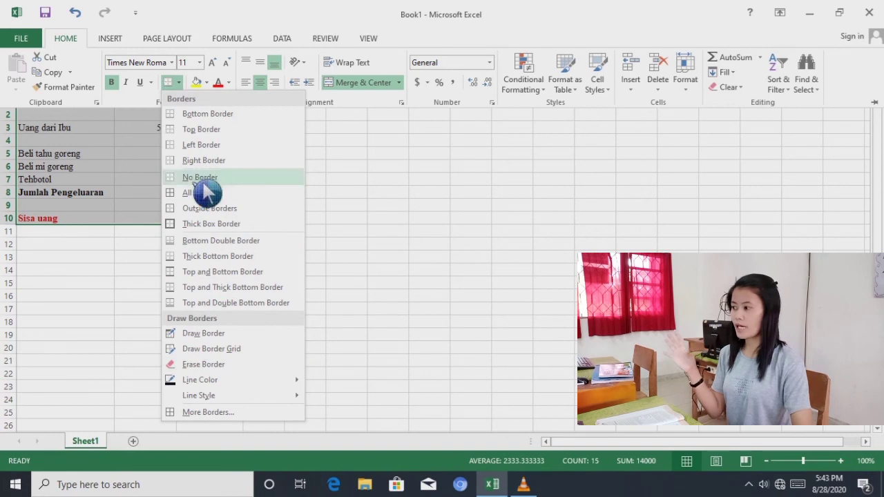
left_click(544, 230)
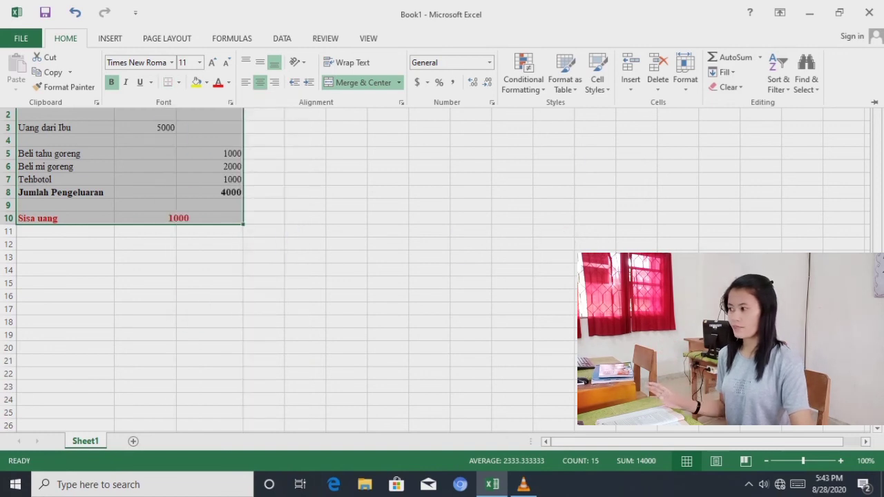
left_click(878, 408)
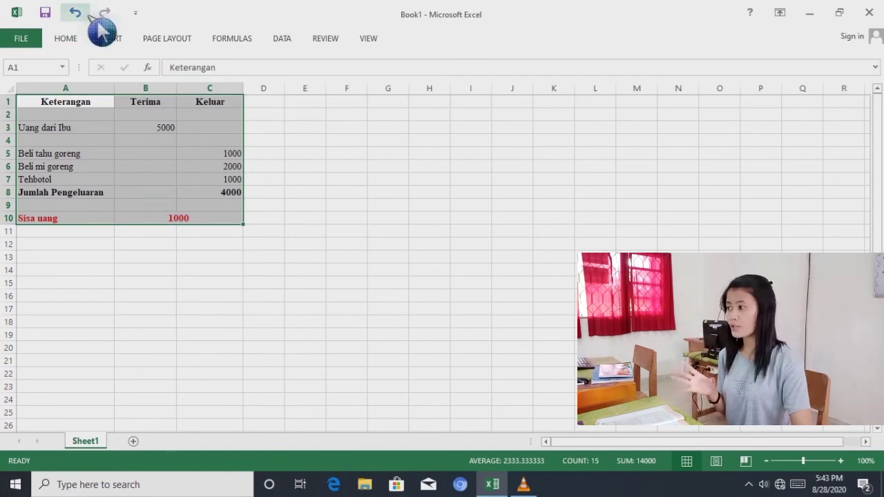
left_click(78, 40)
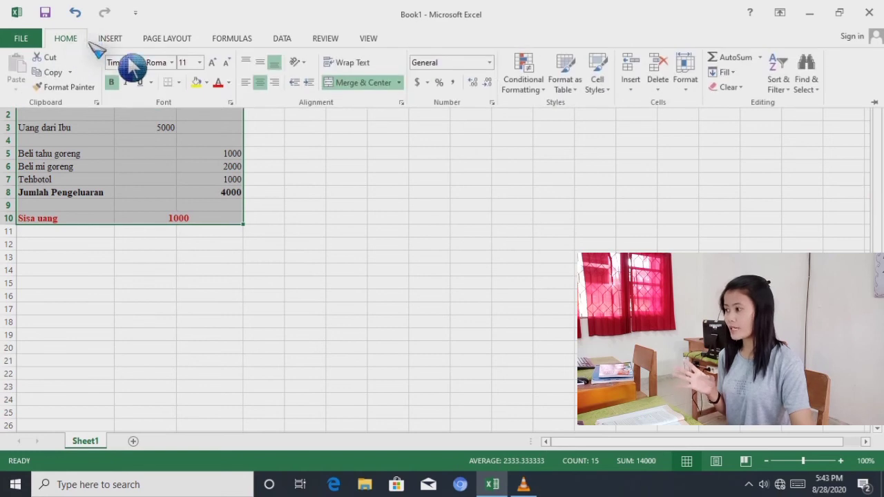
left_click(178, 82)
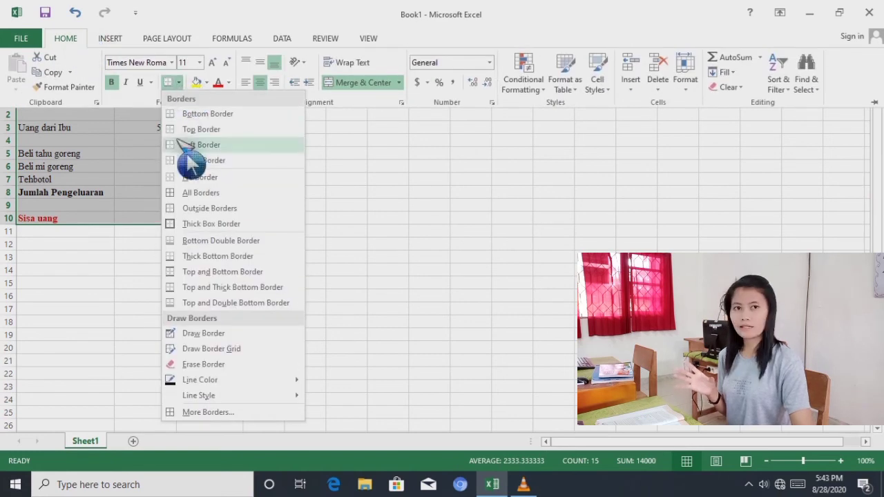
left_click(211, 192)
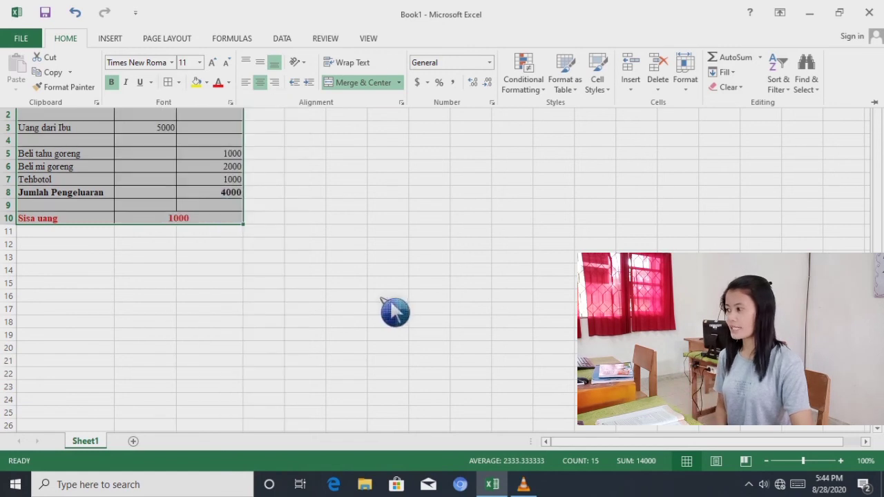
left_click(342, 294)
left_click(639, 193)
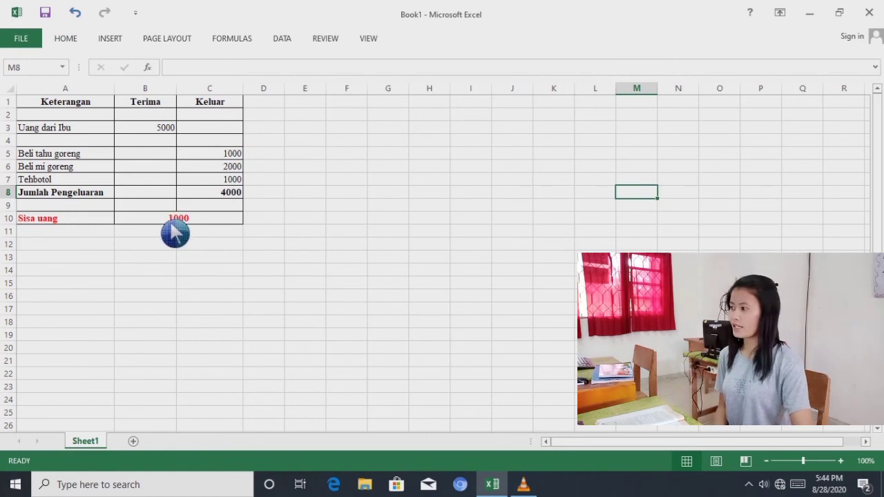
Merge and center the empty cells A2:C2 below the header row
left_click(51, 118)
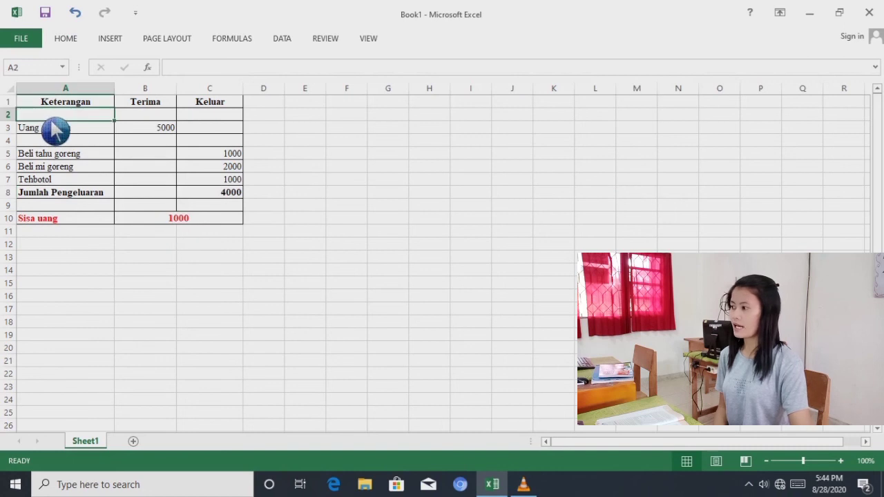
left_click_drag(123, 119, 217, 118)
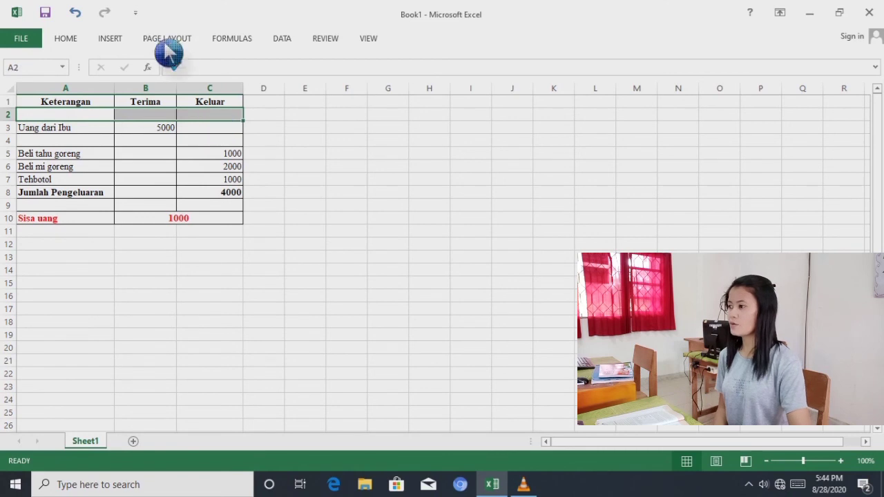
left_click(65, 38)
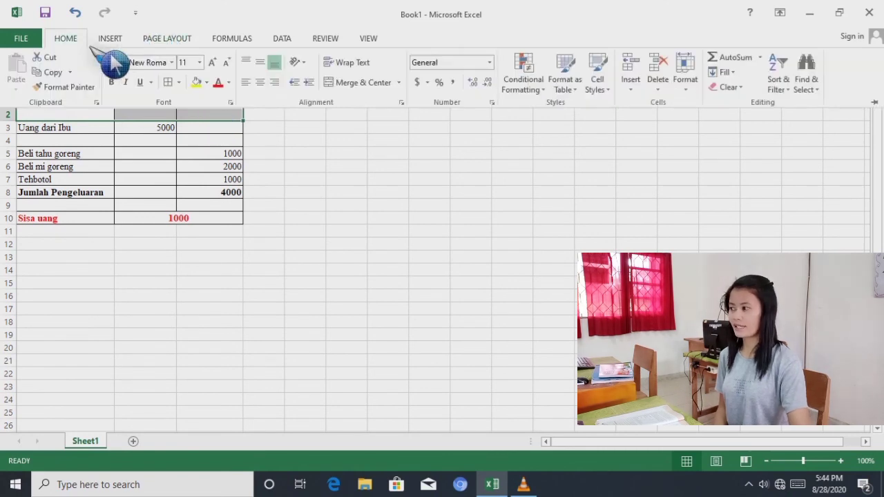
left_click(364, 83)
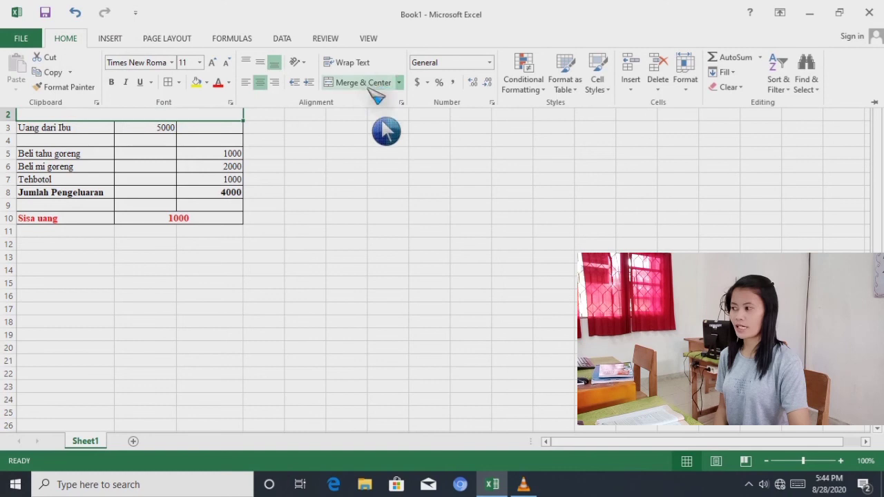
left_click(304, 232)
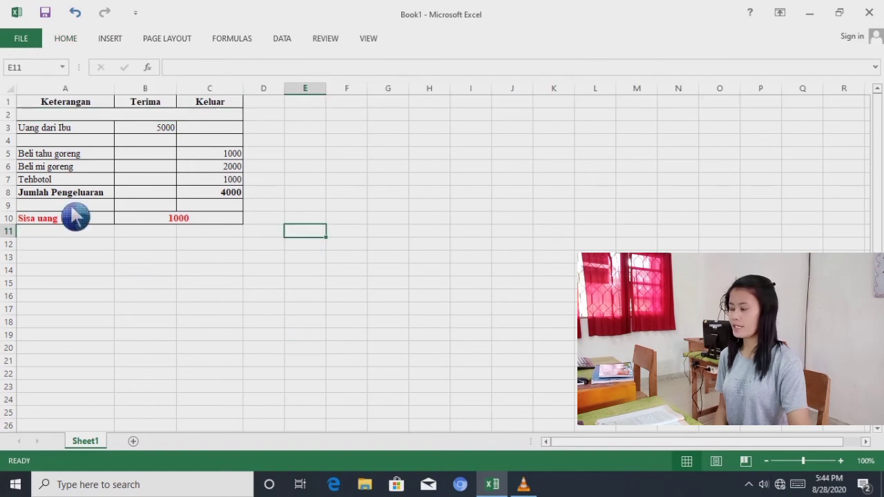
Merge and center the empty cells A9:C9 above the Sisa uang row
left_click_drag(61, 209, 244, 216)
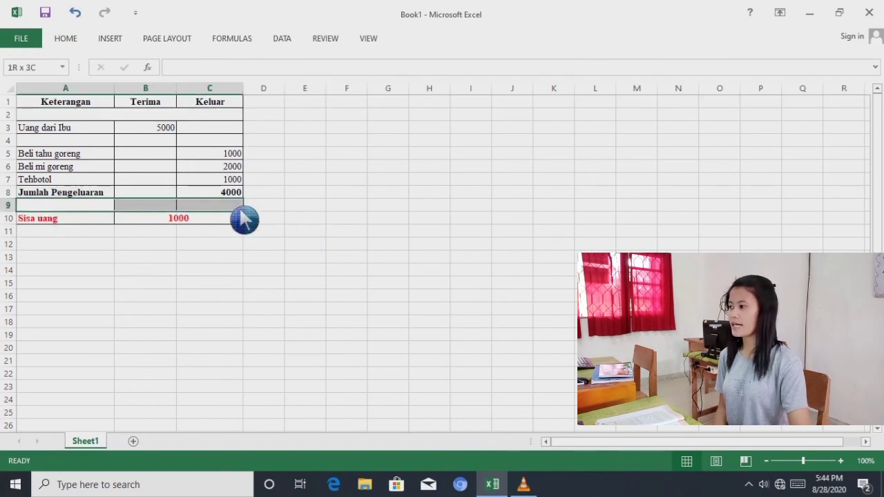
left_click(68, 41)
left_click(372, 88)
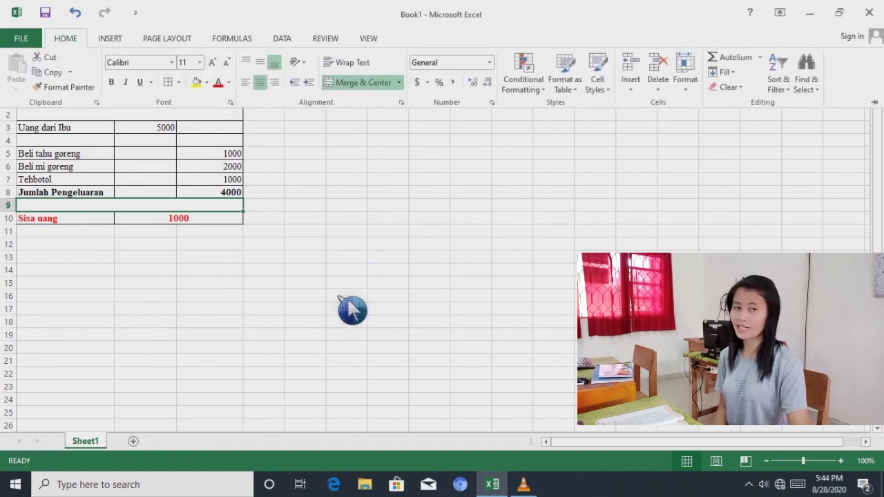